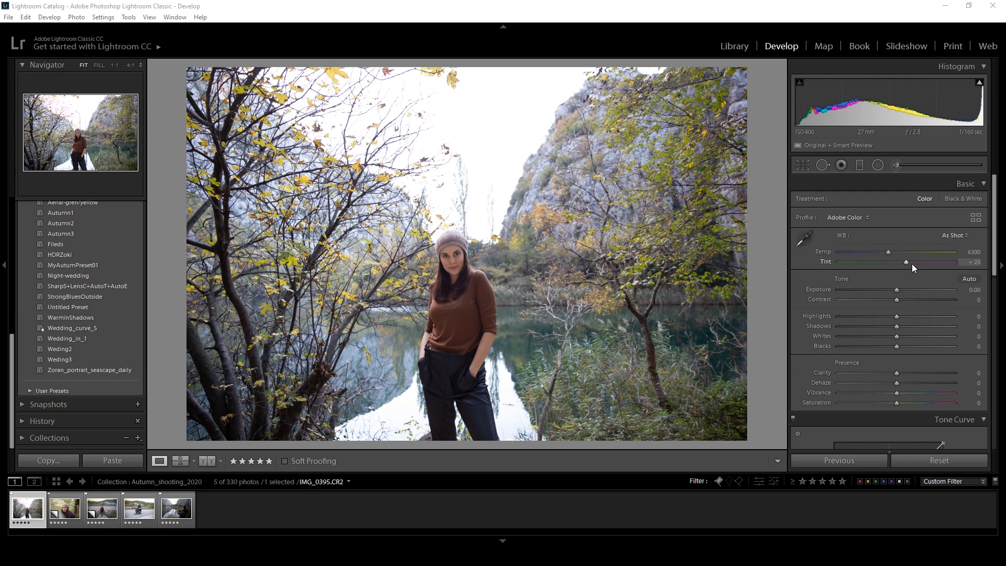
Cool the photo's white balance by setting the temperature to 5639 and the tint to 0.
drag(890, 252, 884, 256)
key(shift+Up)
key(shift+Up)
key(shift+Down)
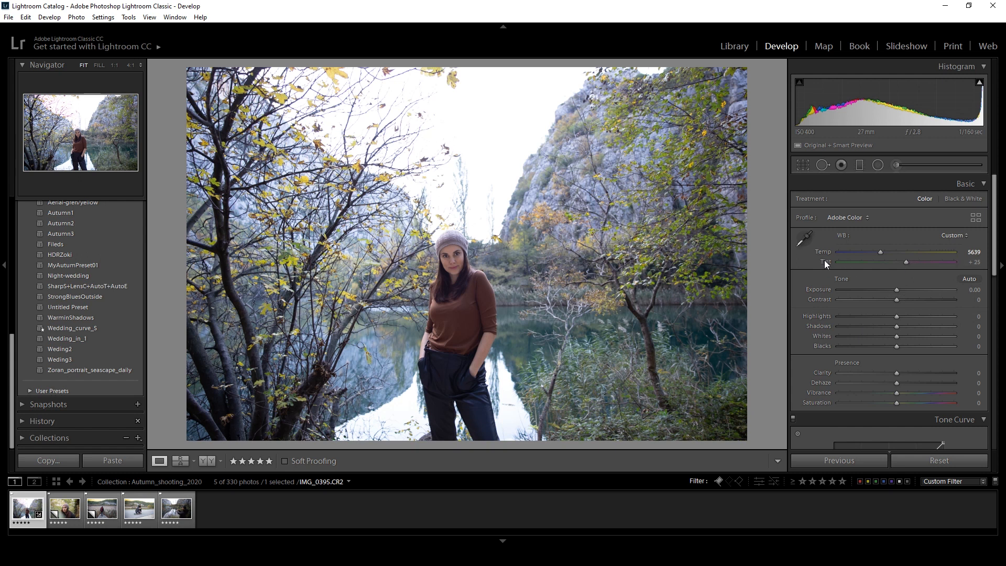
key(Down)
key(Down)
key(Down)
key(Down)
key(Down)
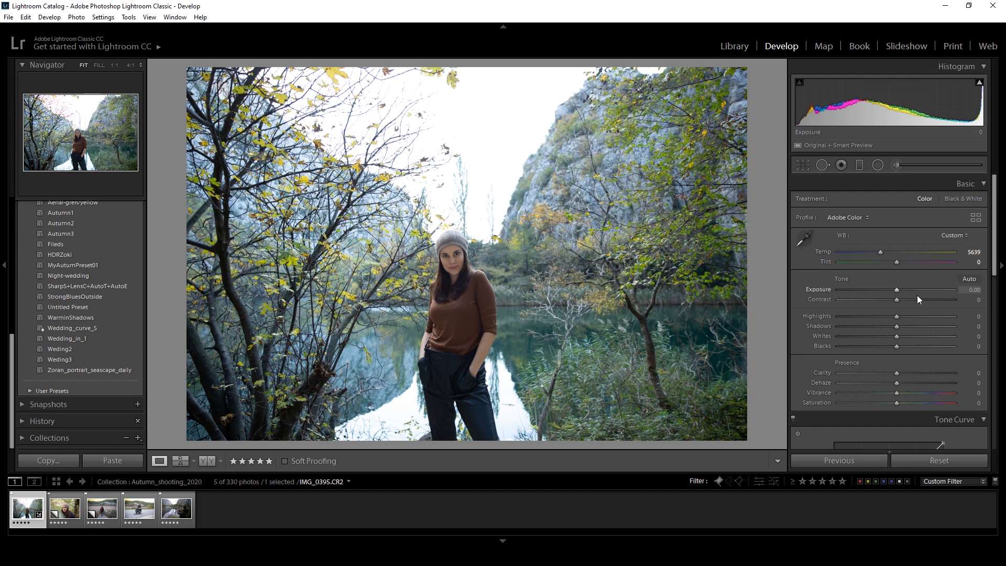
Raise the photo's overall contrast to +30.
key(Up)
key(Up)
key(Up)
key(Up)
key(Up)
key(Up)
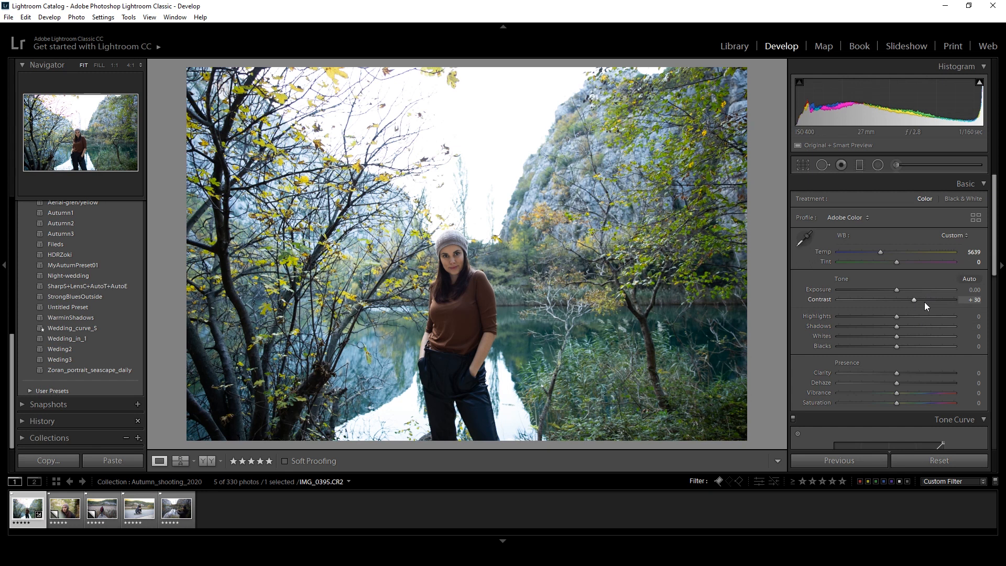
Set the photo's highlights to −100, shadows to +30, whites to +24 and blacks to −10.
drag(895, 316, 824, 319)
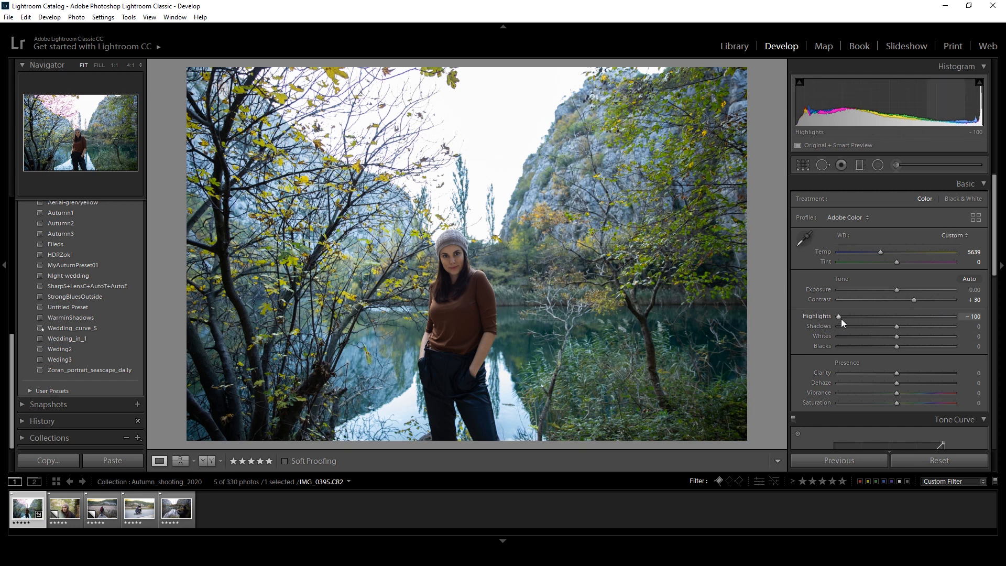
drag(896, 326, 915, 328)
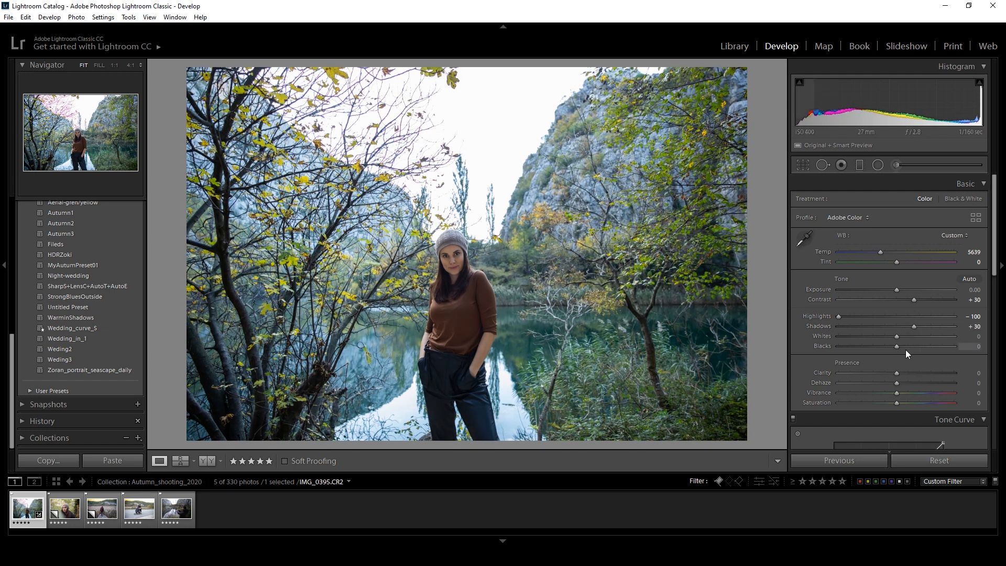
drag(897, 336, 910, 335)
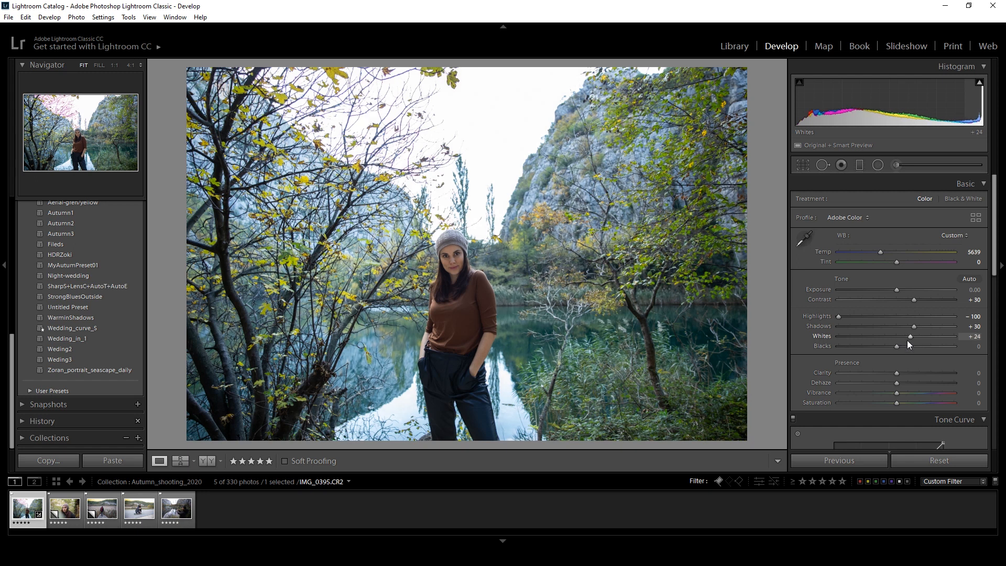
mouse_move(897, 346)
mouse_down()
mouse_move(883, 345)
mouse_move(892, 348)
mouse_up()
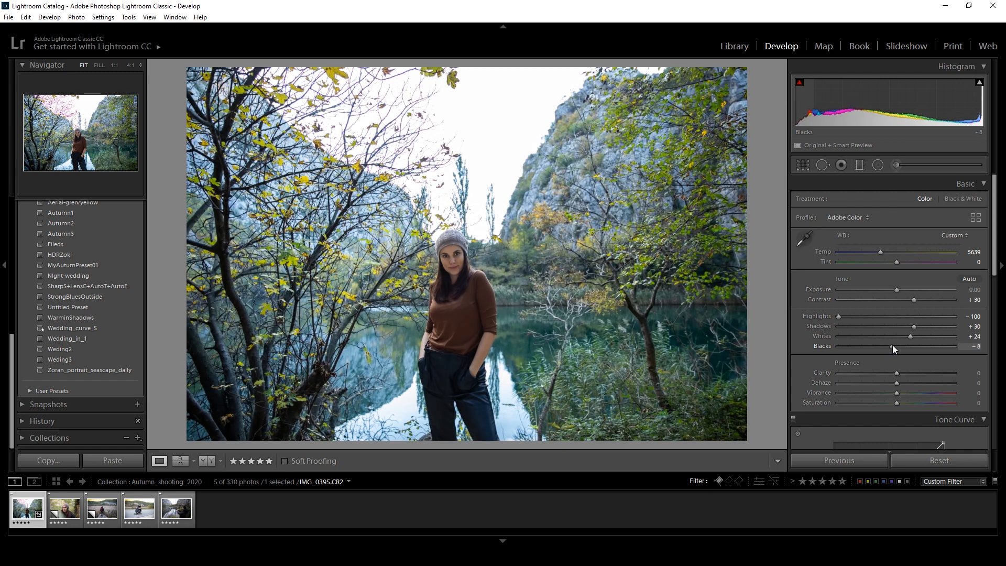
click(973, 346)
text(-10)
key(Return)
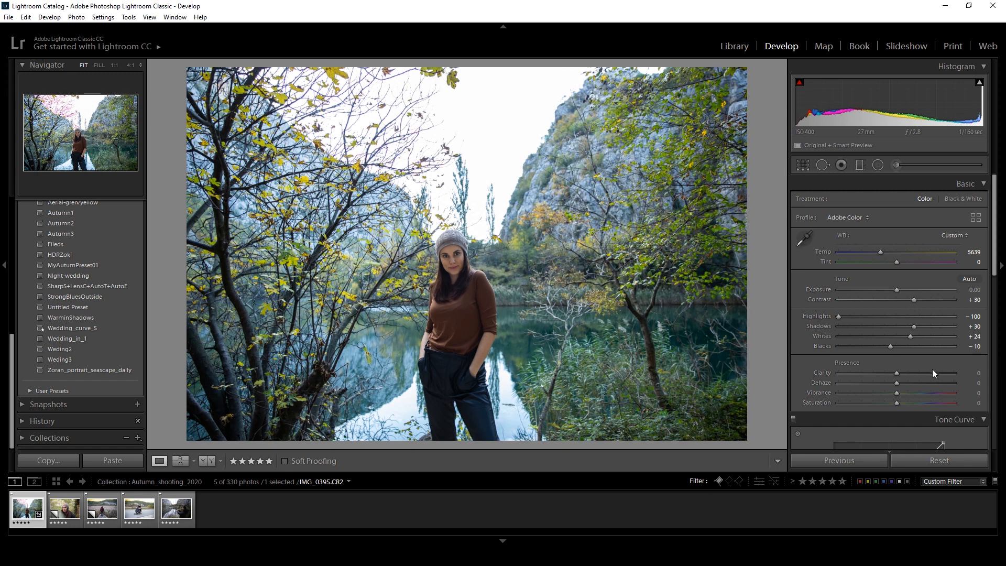
Set the photo's clarity to +20 and vibrance to +20.
click(901, 371)
key(Up)
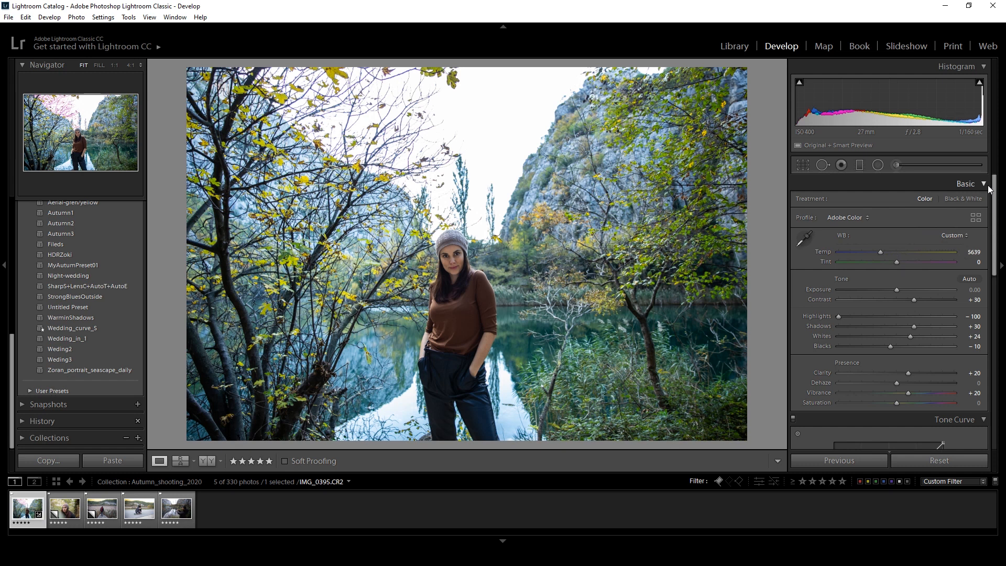
mouse_move(995, 186)
mouse_down()
mouse_move(995, 206)
mouse_move(995, 186)
mouse_up()
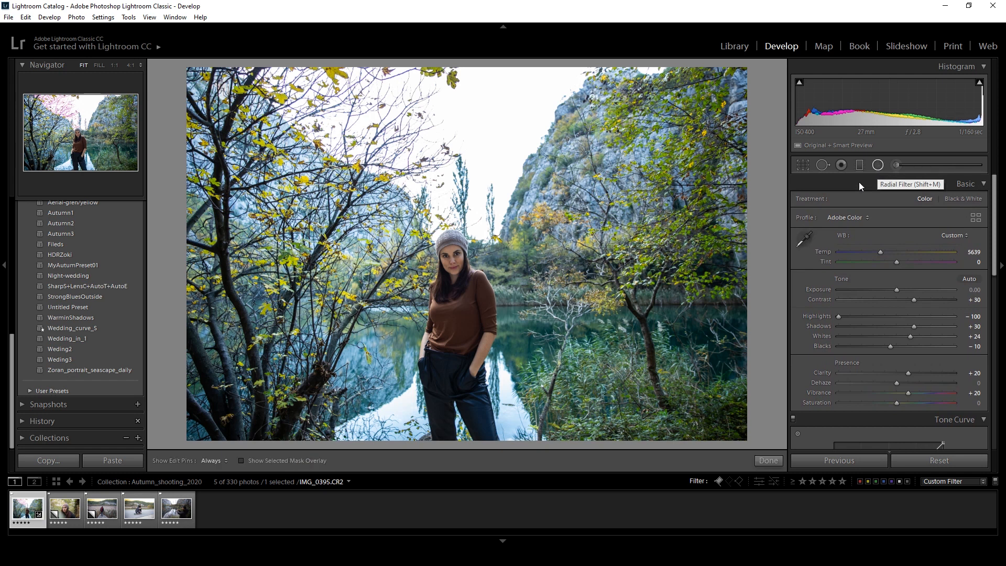
Add a large radial filter centred on the woman's torso, with its mask overlay shown and the area outside the ellipse affected.
click(878, 165)
drag(420, 211, 556, 363)
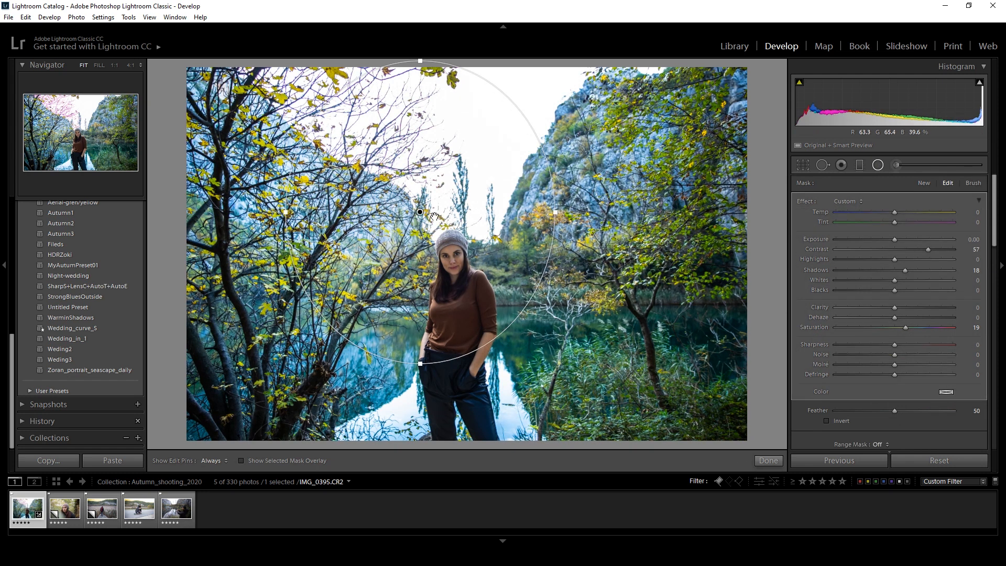
drag(420, 212, 451, 301)
drag(586, 300, 608, 302)
drag(451, 152, 452, 137)
drag(451, 302, 455, 312)
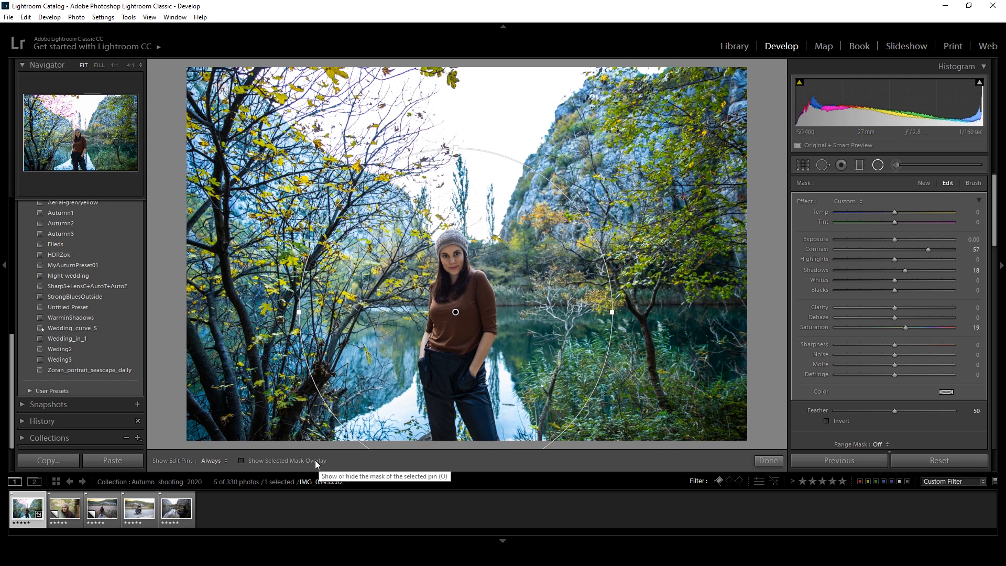
click(266, 461)
drag(615, 312, 617, 312)
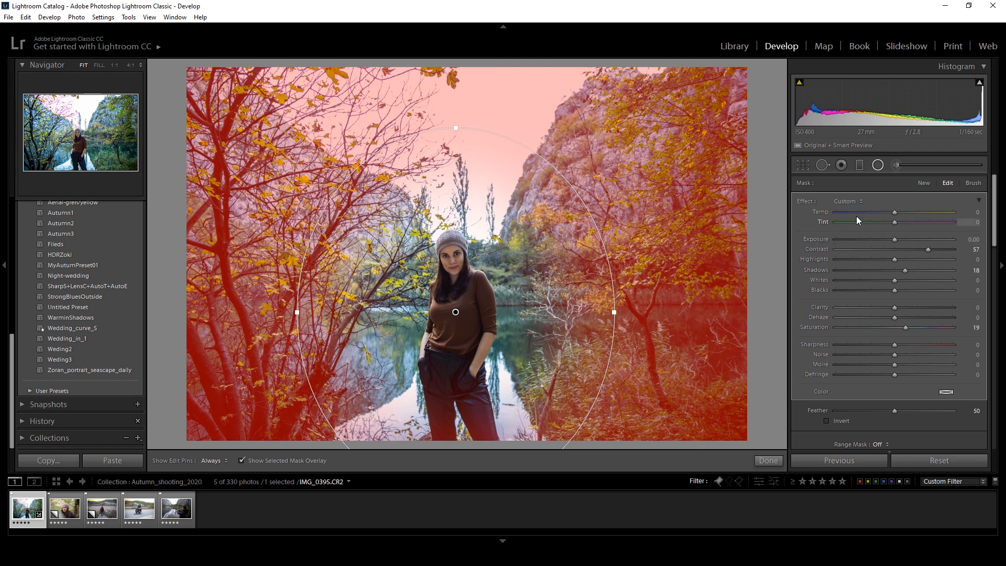
Switch the radial filter's effect to Exposure at −0.50, clearing its other adjustments, and hide the mask overlay.
click(853, 200)
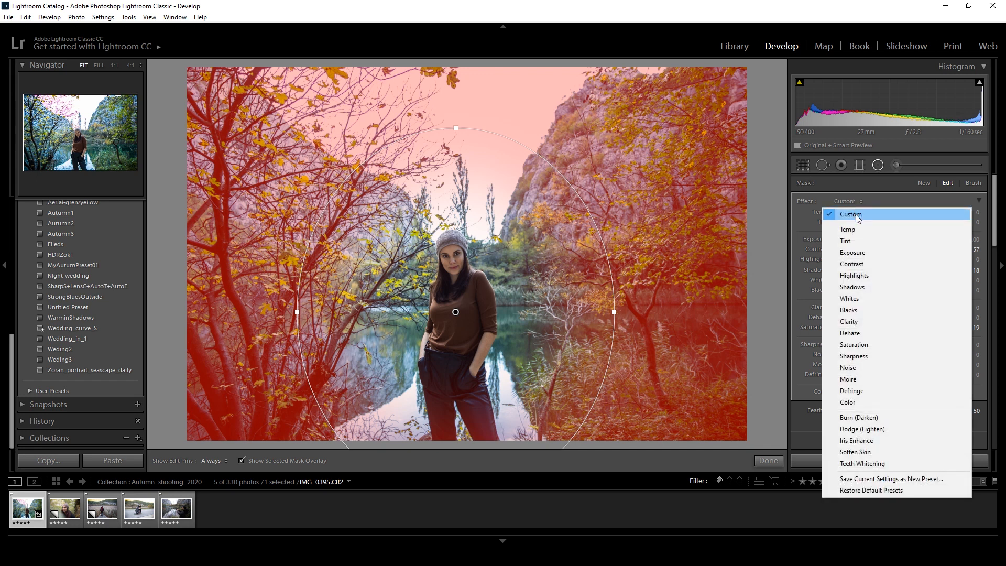
click(864, 253)
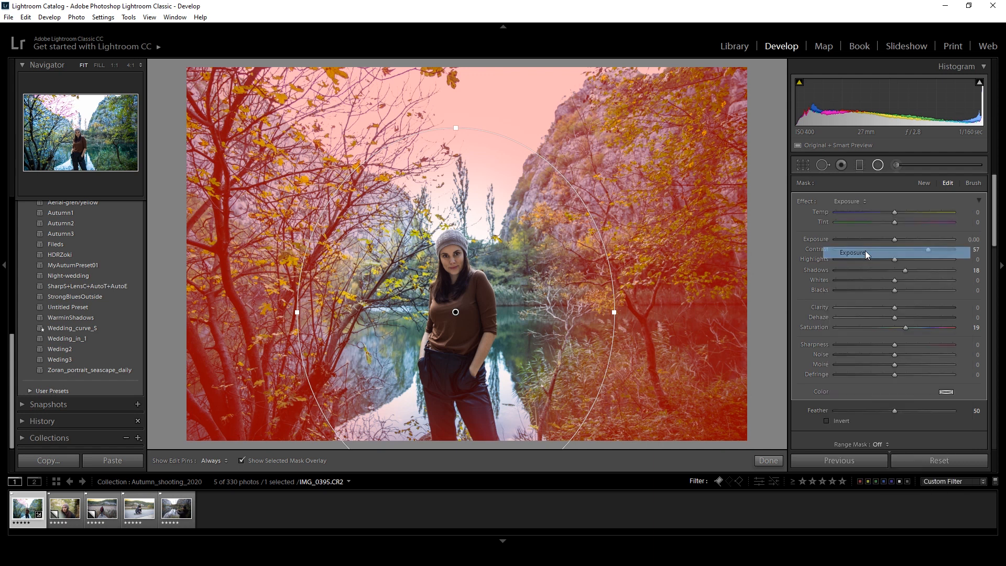
drag(894, 239, 891, 237)
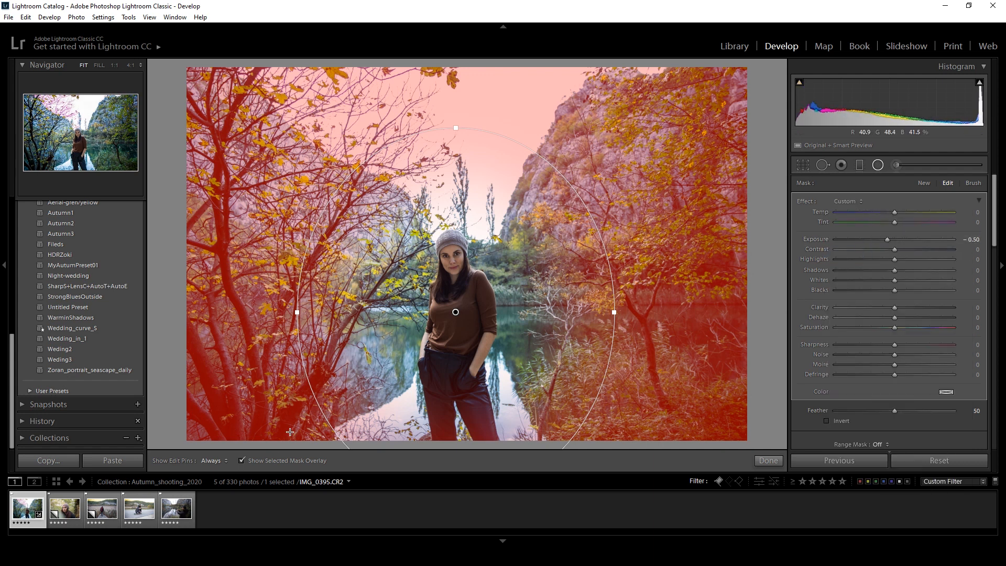
click(241, 460)
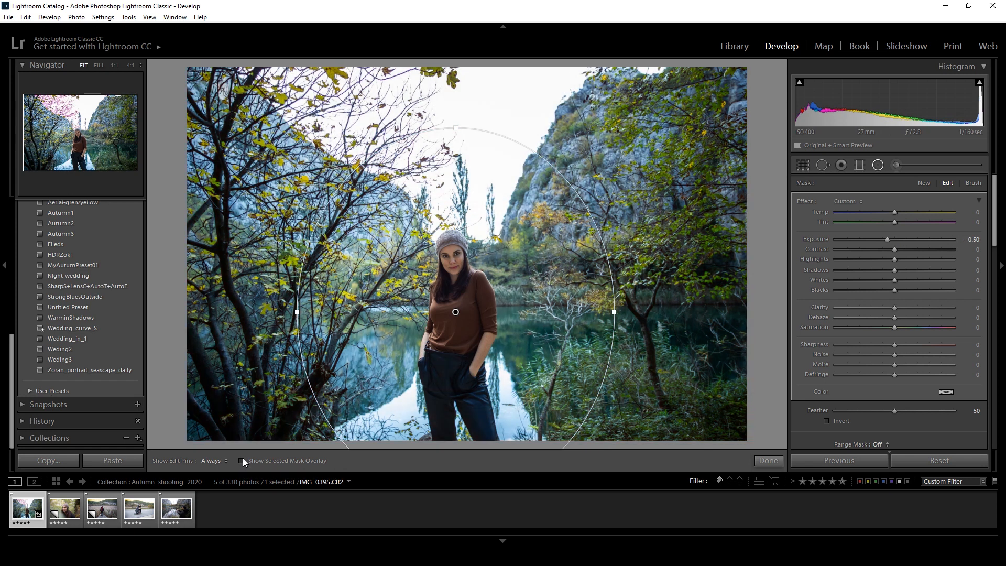
Darken the surroundings by lowering the radial filter's exposure to −0.90, and finish the filter.
drag(884, 239, 887, 240)
key(Up)
key(Up)
key(Up)
key(Up)
key(Up)
key(Down)
key(Down)
key(Down)
key(Down)
key(Down)
key(Down)
key(Down)
key(Down)
key(Down)
key(Down)
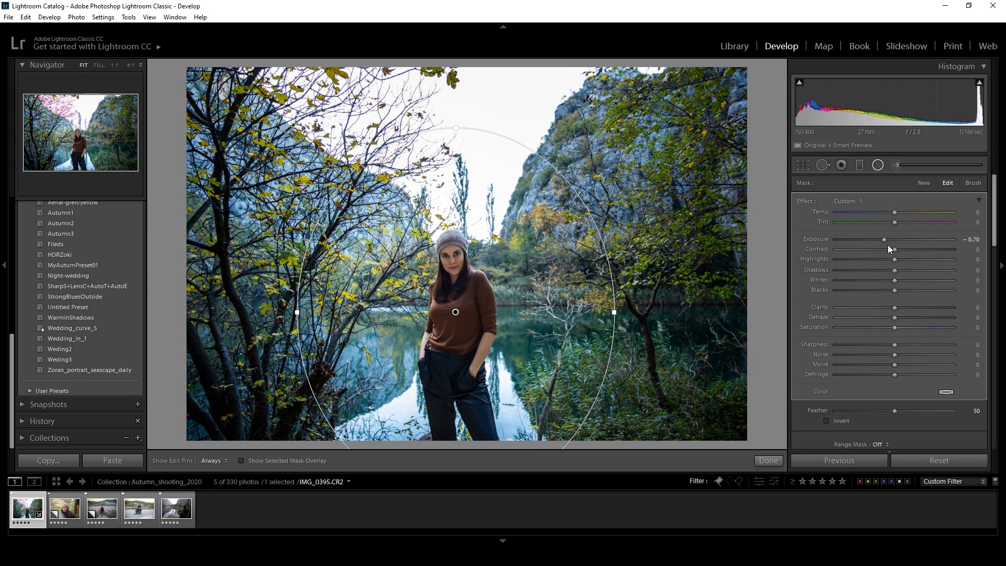
key(Down)
key(Down)
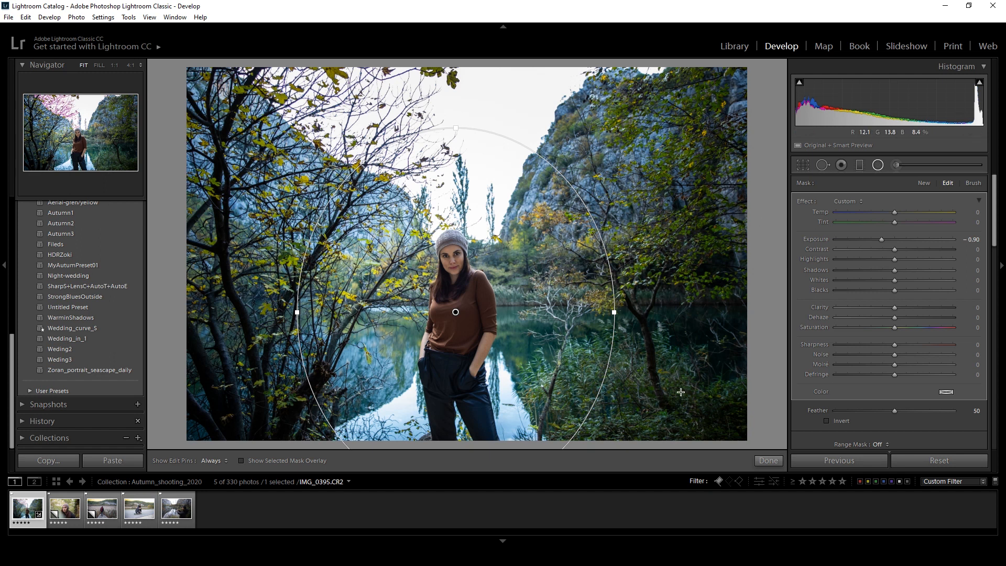
click(768, 461)
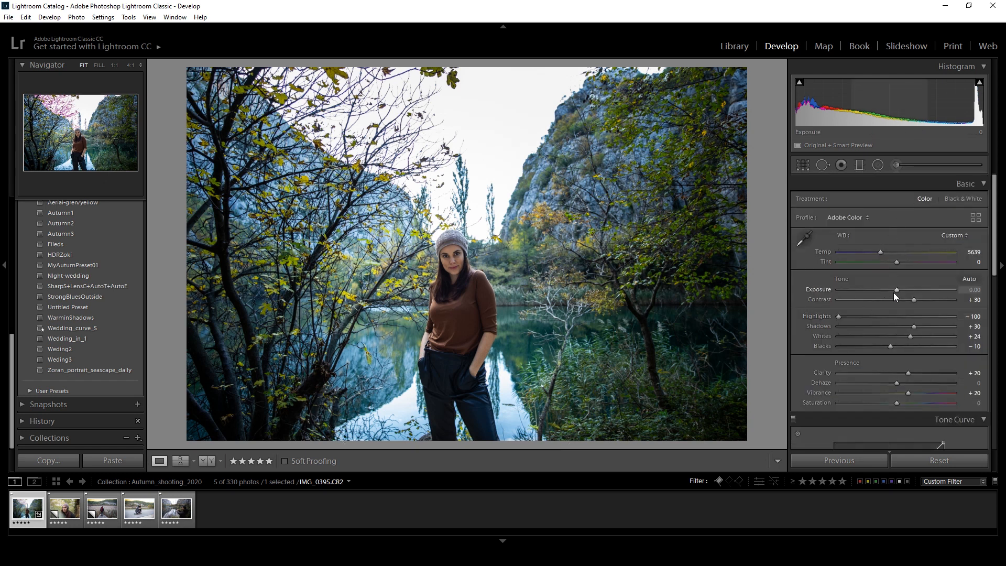
Raise the photo's overall exposure to +0.40.
click(897, 289)
key(Up)
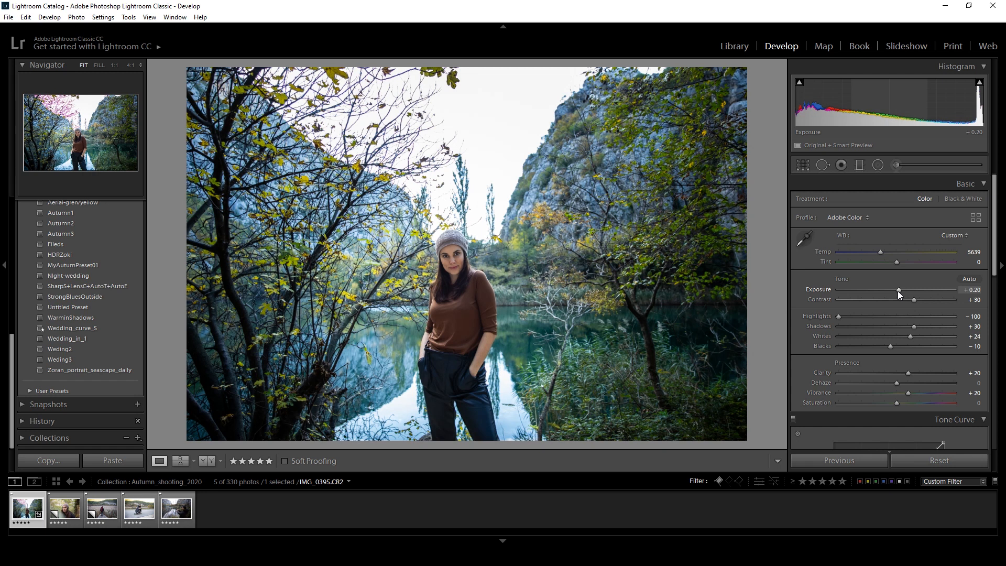
key(Up)
key(Up)
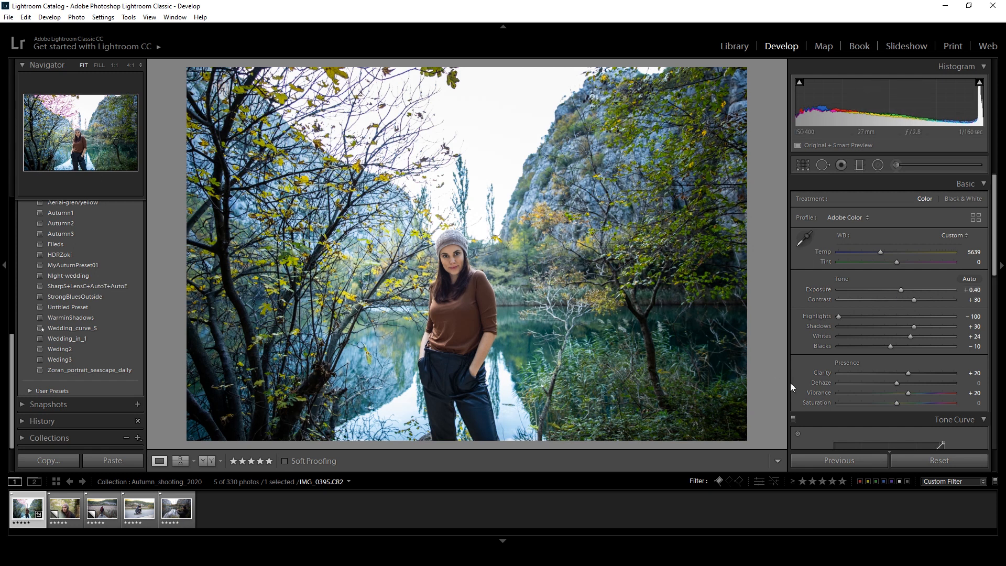
Paint an adjustment brush mask of size 13 over the whole woman, checking coverage with the mask overlay before hiding it.
click(895, 164)
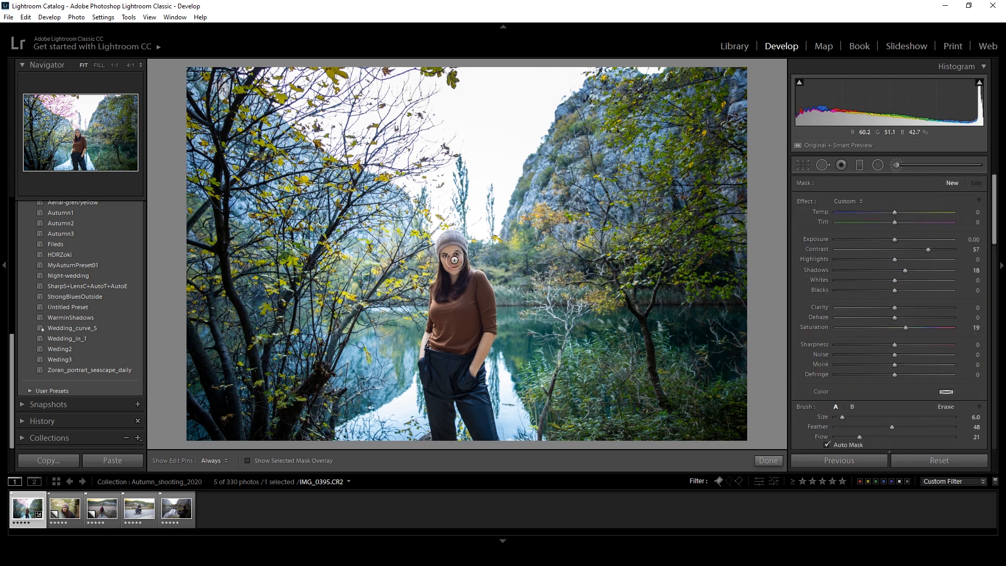
scroll(450, 263, up, 6)
scroll(450, 263, up, 3)
scroll(450, 263, down, 2)
click(248, 460)
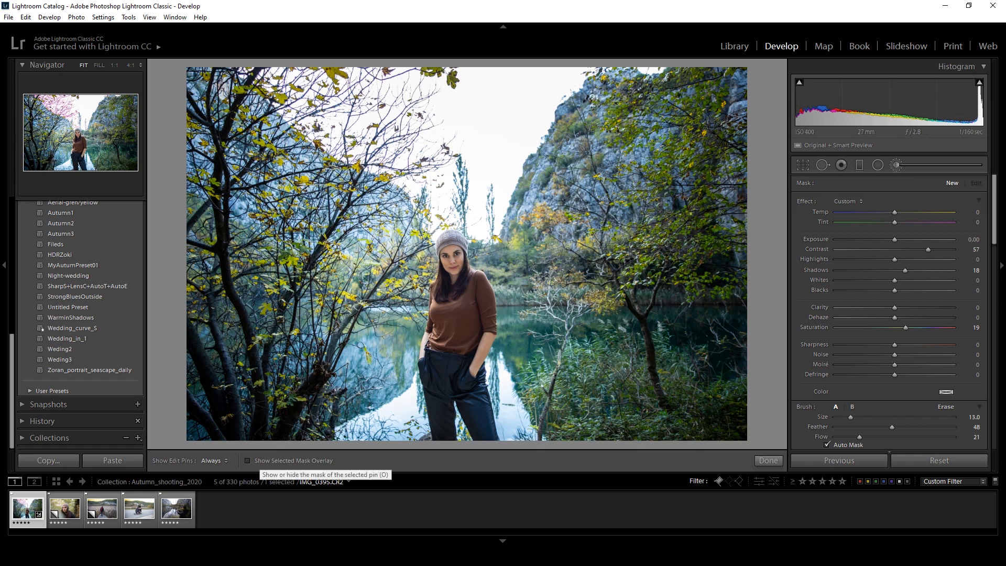
mouse_move(451, 253)
mouse_down()
mouse_move(465, 370)
mouse_move(439, 412)
mouse_move(482, 432)
mouse_up()
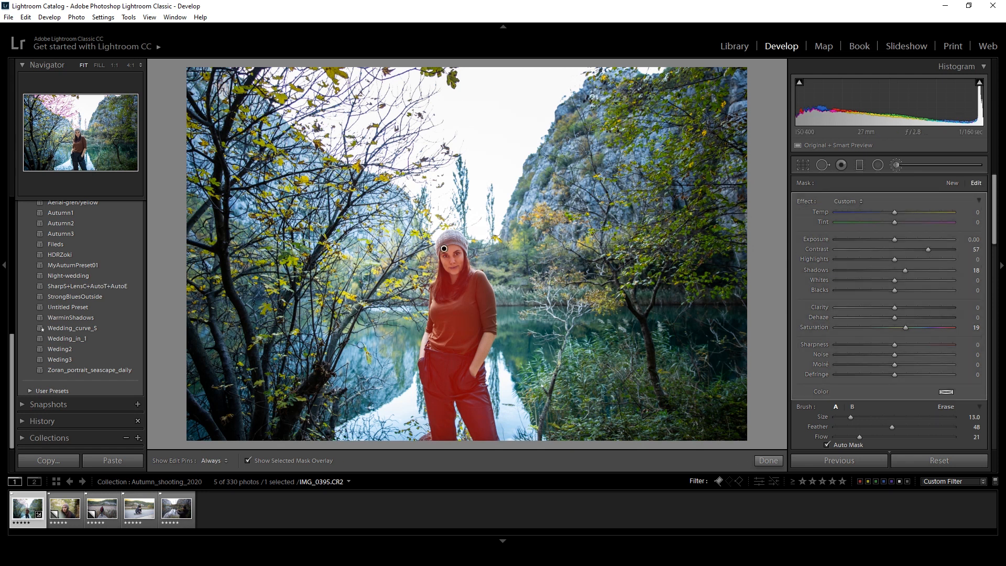
key(o)
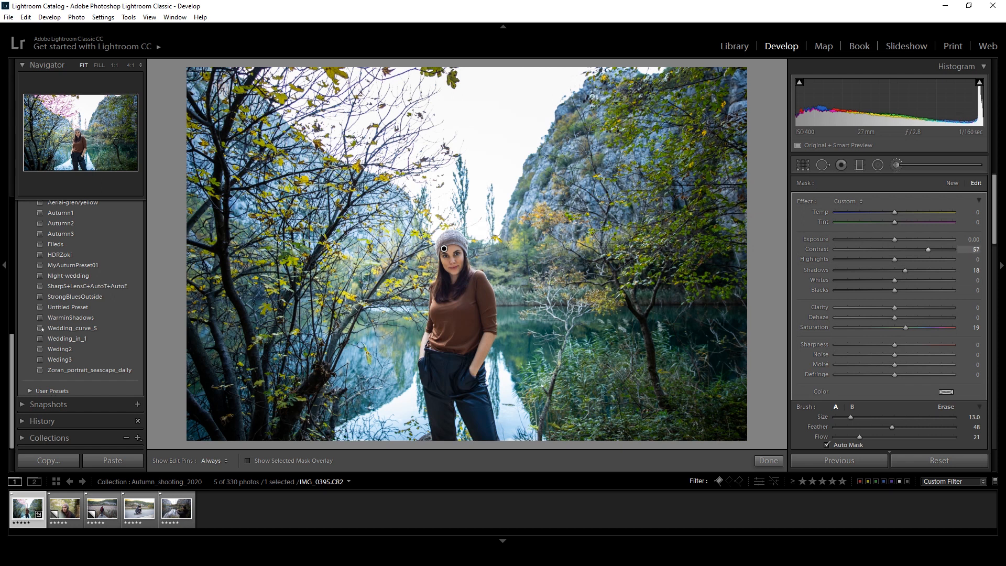
Apply the Sharpness effect at 25 to the brushed woman and finish the brush adjustment.
click(846, 201)
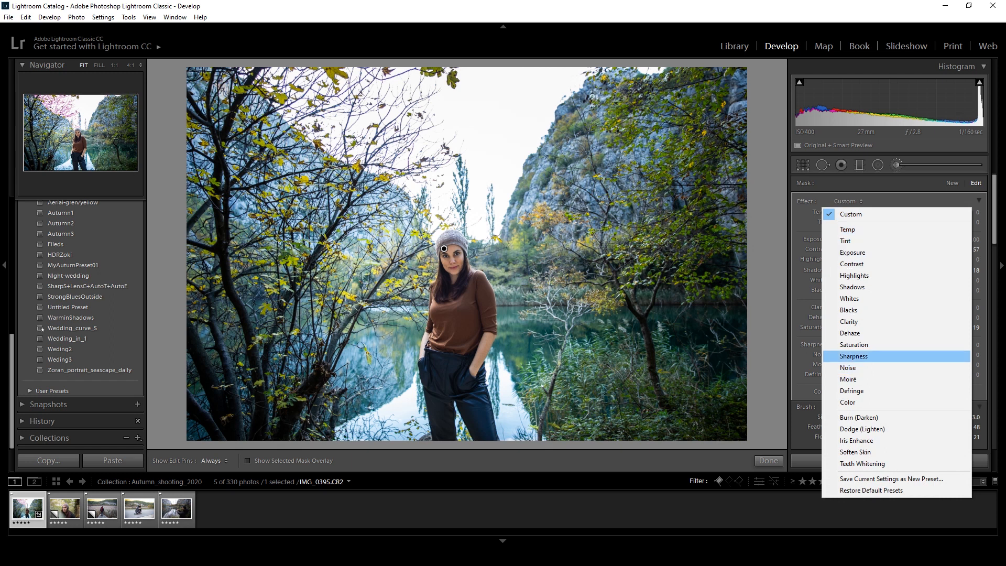
click(868, 356)
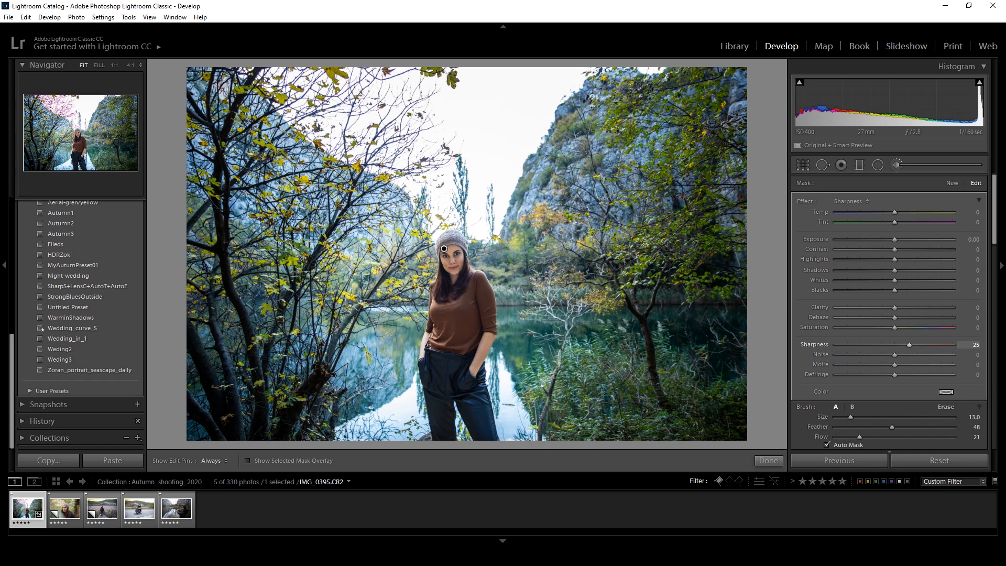
drag(909, 345, 910, 345)
click(769, 461)
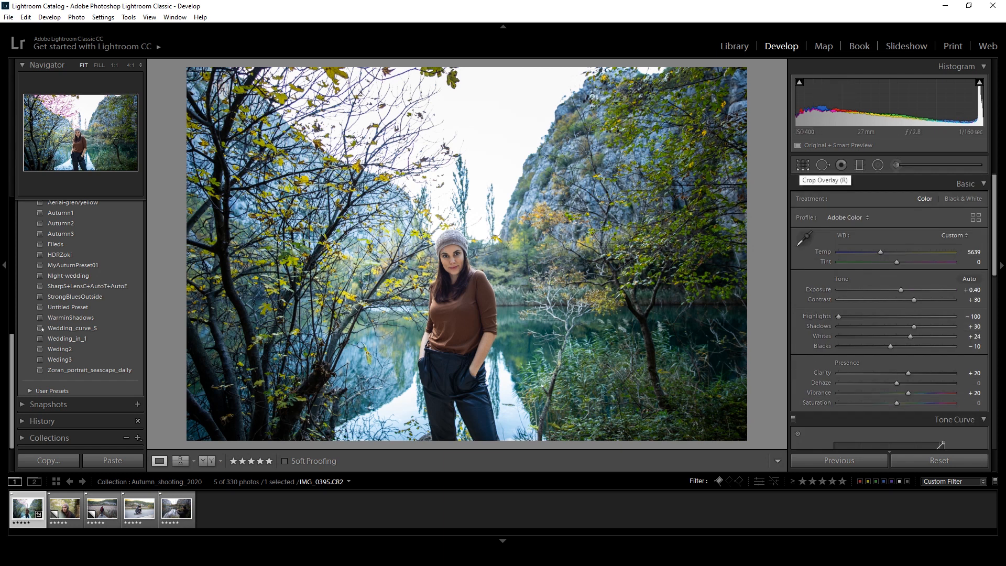
Crop the photo tighter around the woman at the original aspect ratio, and set the overall exposure to +0.30.
click(803, 164)
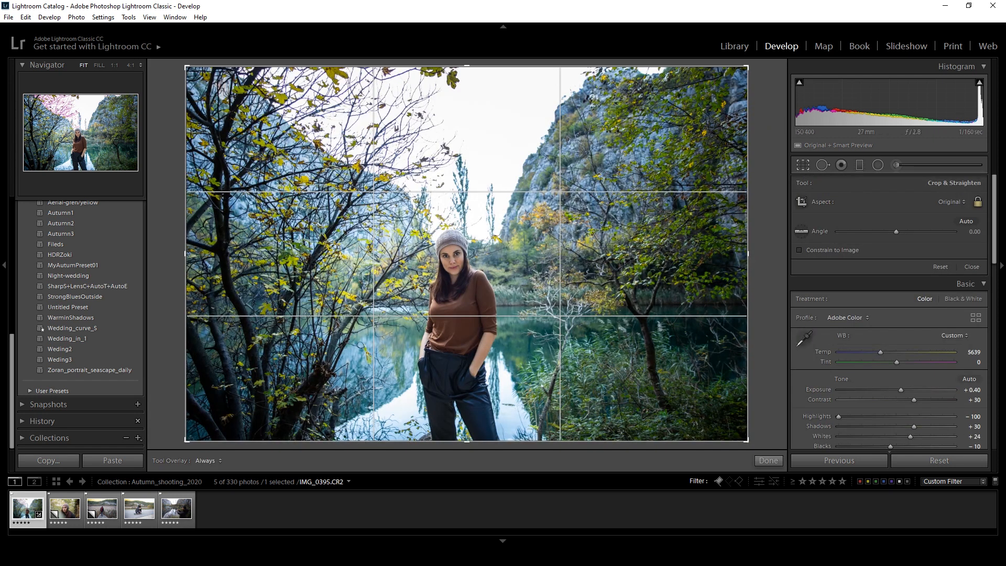
drag(747, 67, 714, 88)
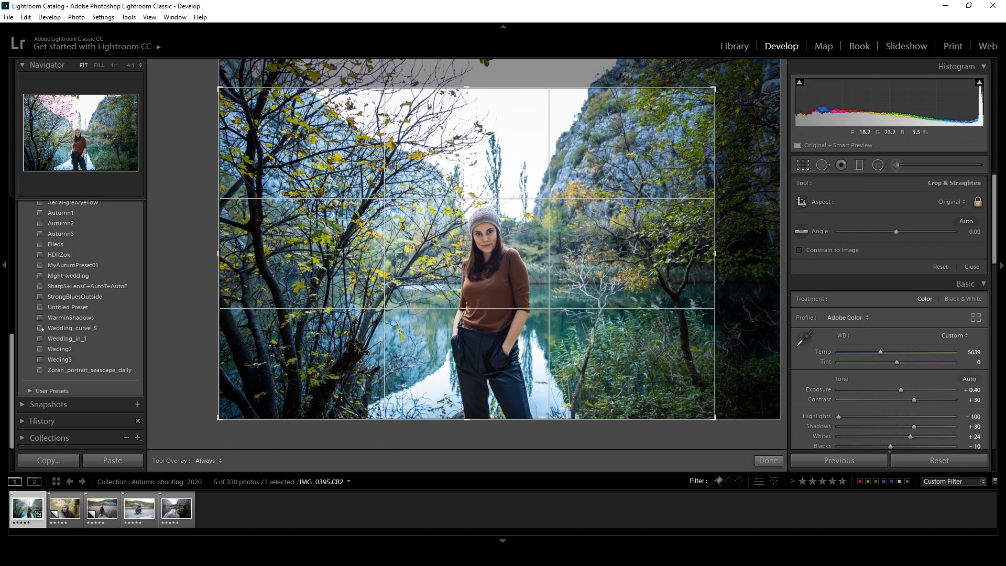
drag(577, 199, 546, 215)
drag(714, 88, 701, 97)
drag(577, 199, 562, 198)
key(Return)
drag(900, 288, 899, 288)
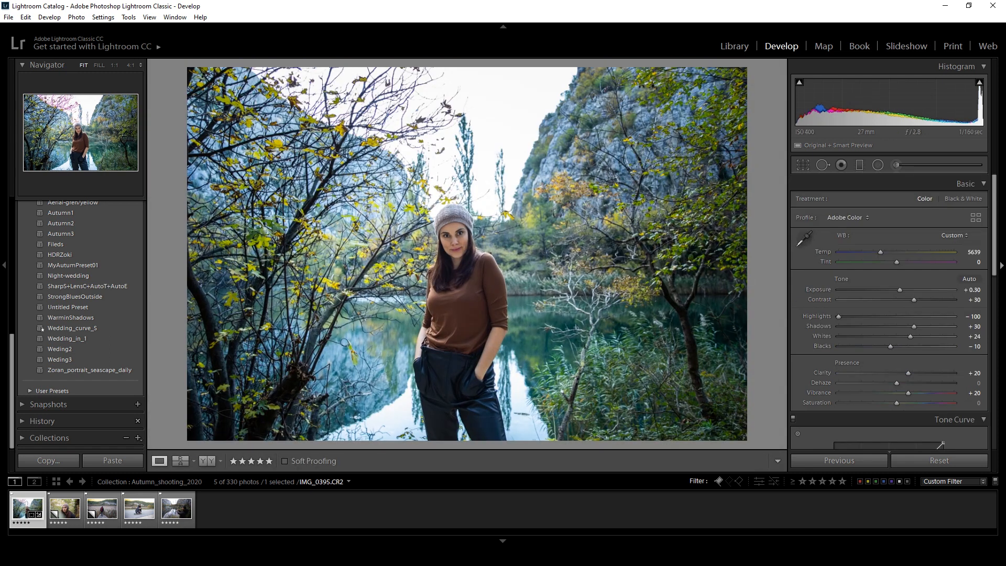
Shape the RGB tone curve into a gentle S, with a lowered shadow point and a raised highlight point.
drag(994, 225, 994, 257)
scroll(891, 314, down, 3)
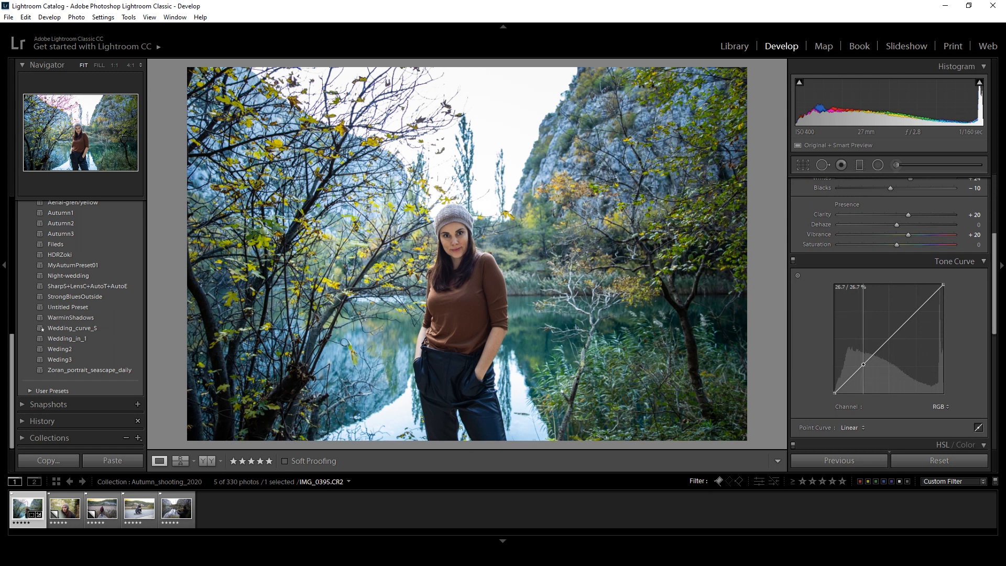
click(863, 365)
drag(862, 365, 863, 368)
drag(905, 324, 904, 318)
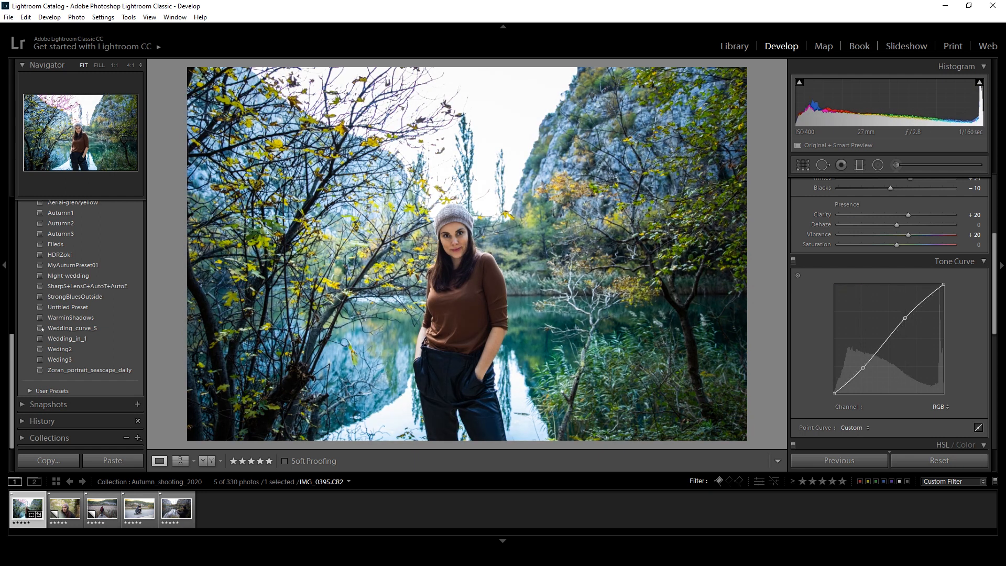
drag(863, 367, 863, 369)
drag(905, 318, 900, 323)
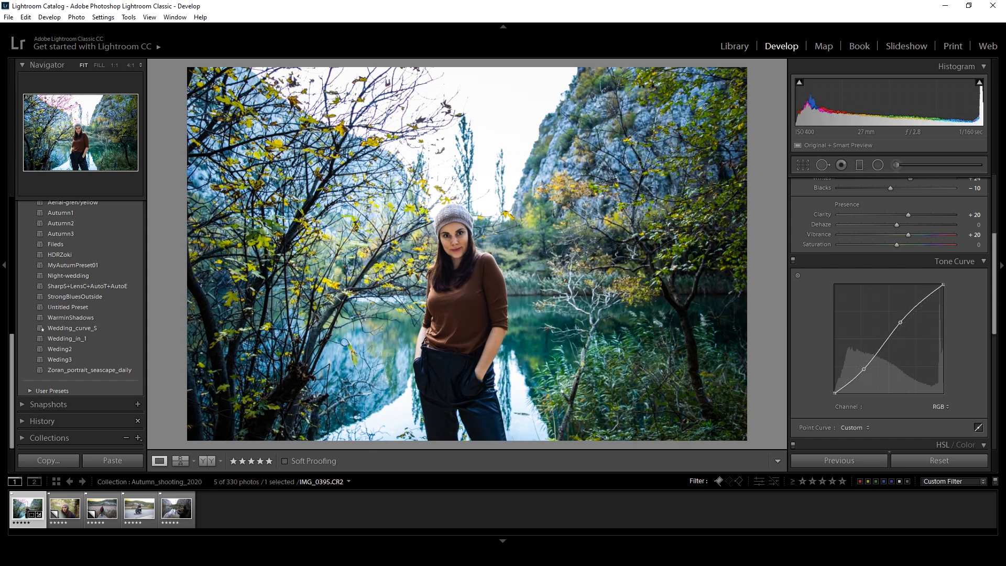
Raise the tone curve's shadow point slightly and compare the photo with and without the curve.
drag(863, 369, 865, 367)
click(793, 260)
click(793, 260)
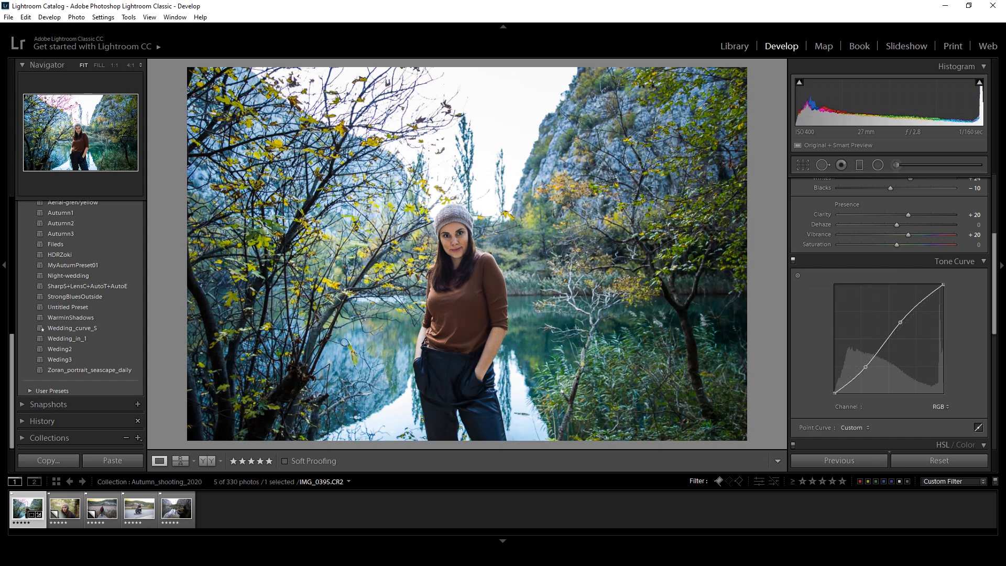
click(793, 261)
click(793, 260)
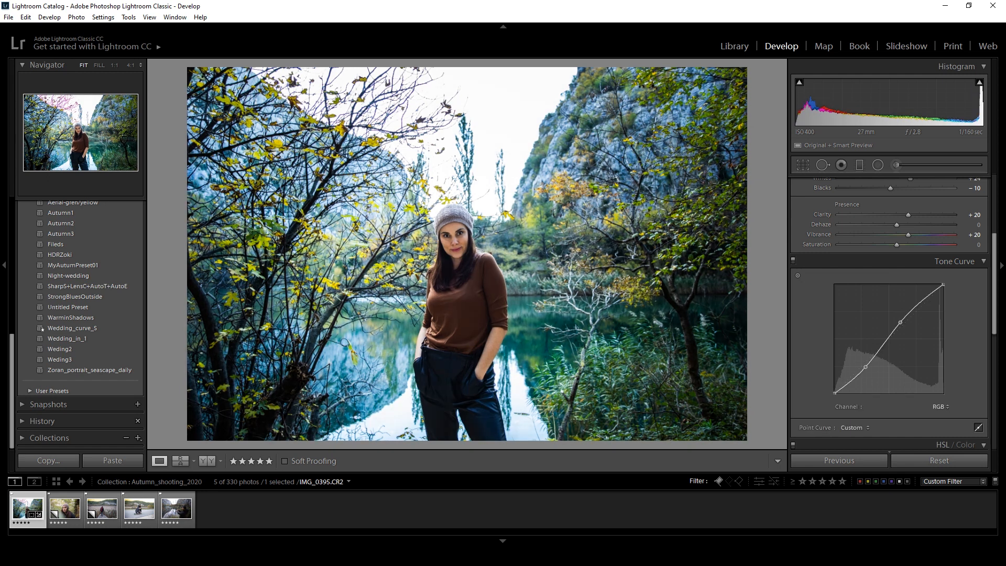
Set the overall contrast to +20 in the basic adjustments.
scroll(890, 298, up, 5)
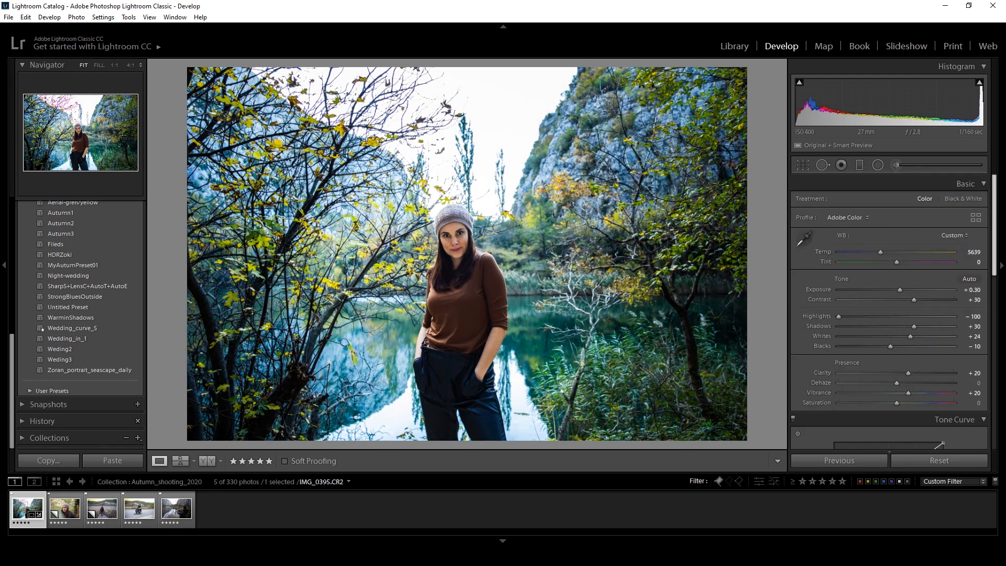
key(Down)
key(Down)
key(Down)
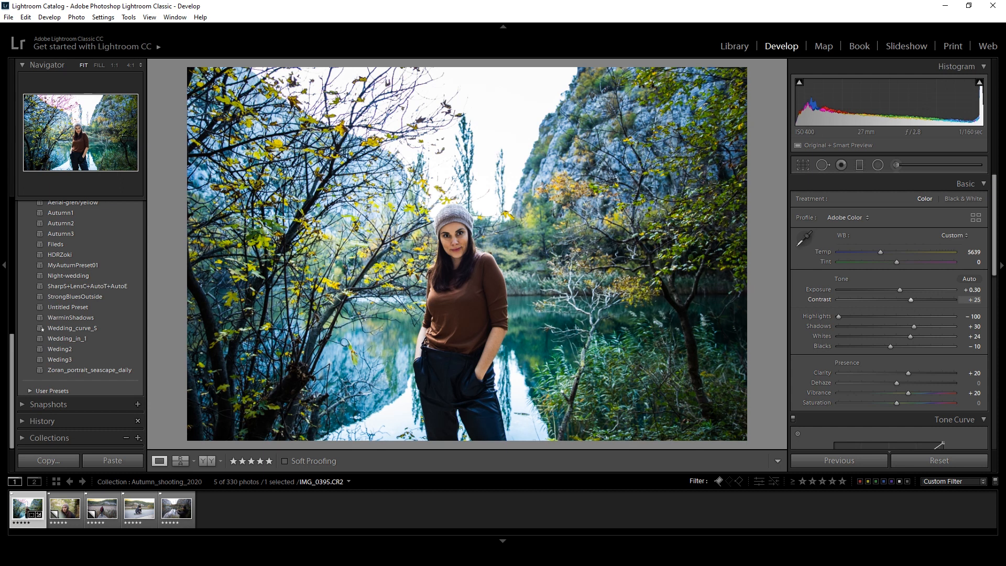
key(Up)
Lower the orange hue slightly and set the yellow hue to -70 in the HSL adjustments.
scroll(890, 315, down, 8)
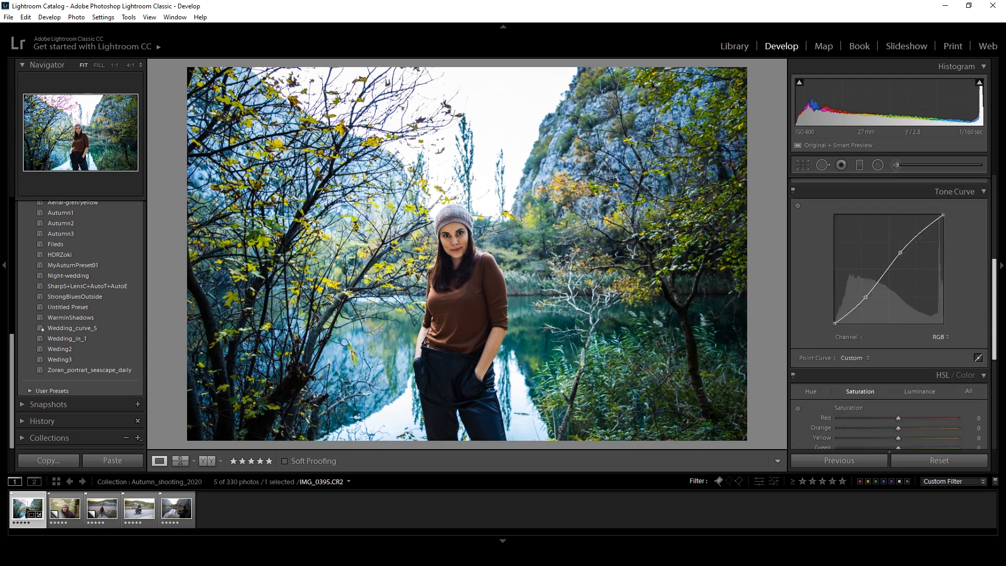
scroll(891, 314, down, 2)
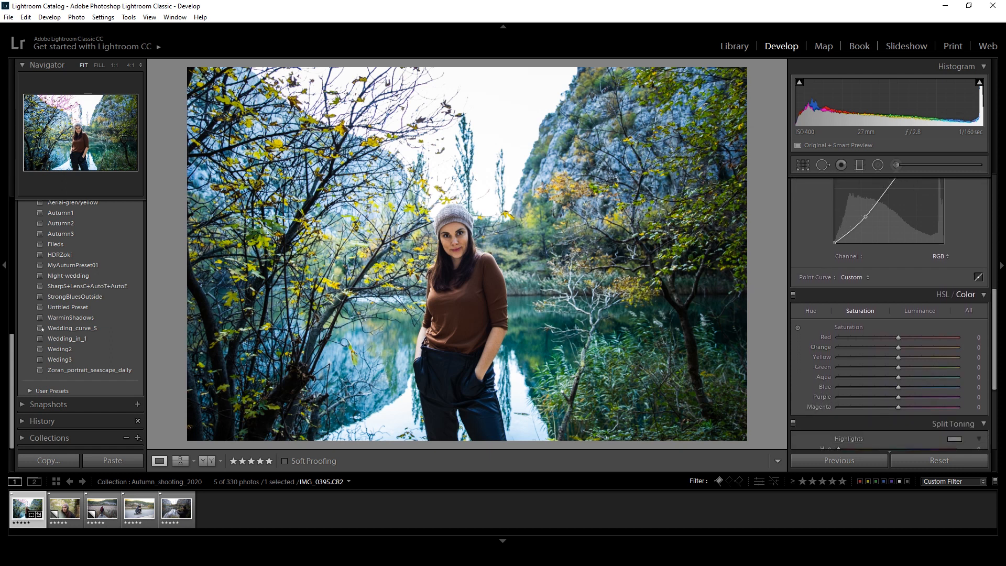
click(983, 295)
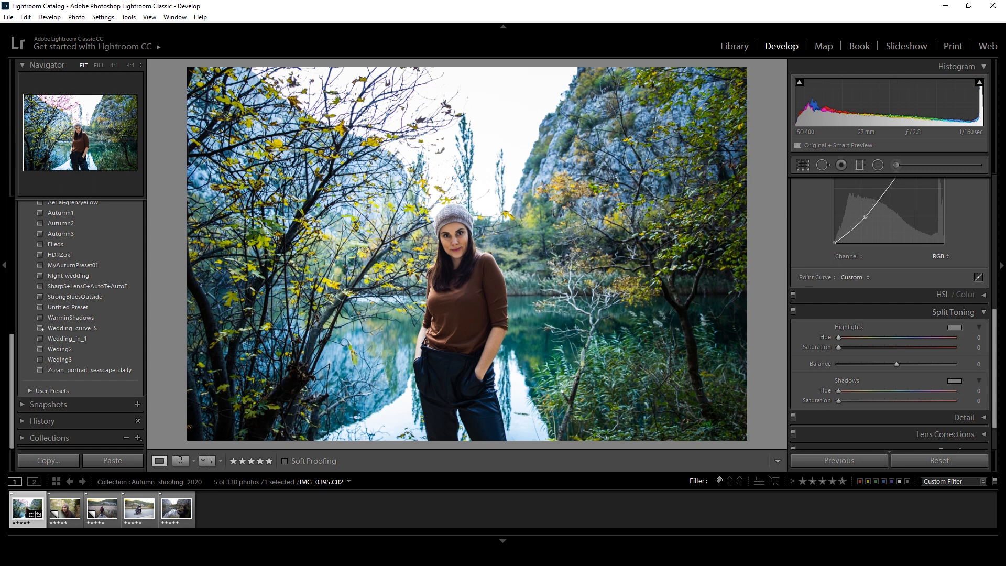
click(983, 294)
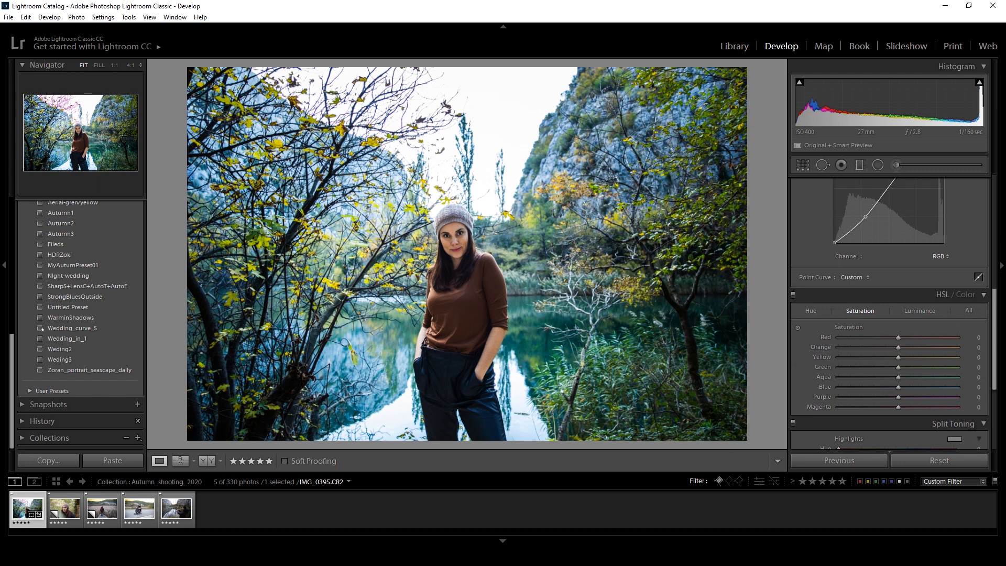
click(810, 311)
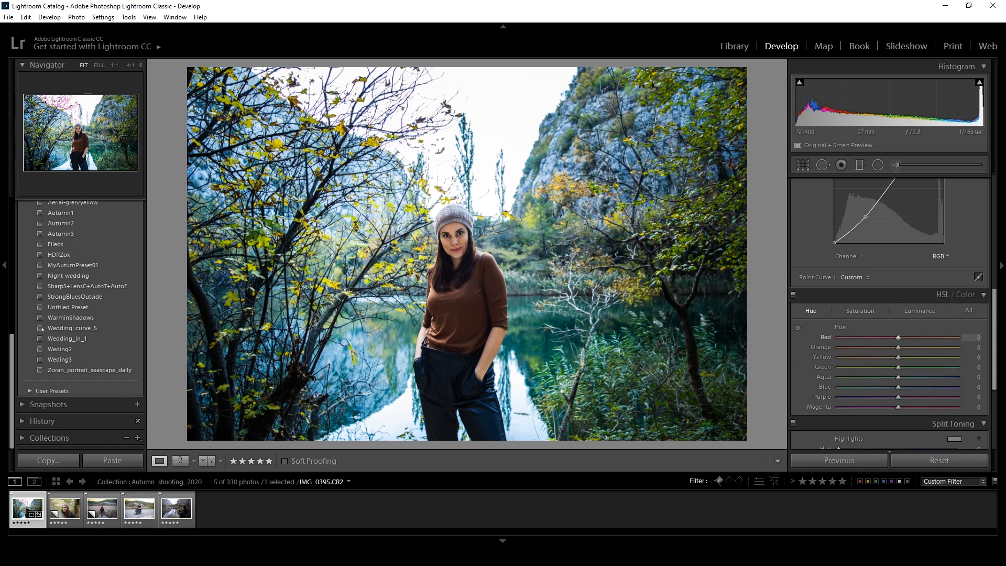
drag(897, 348, 888, 357)
drag(897, 358, 847, 357)
drag(847, 358, 854, 357)
drag(857, 357, 856, 357)
Set the orange hue to -17, checking the woman's face at 1:1 zoom before returning to the full view.
drag(890, 347, 890, 347)
click(468, 229)
drag(890, 347, 887, 347)
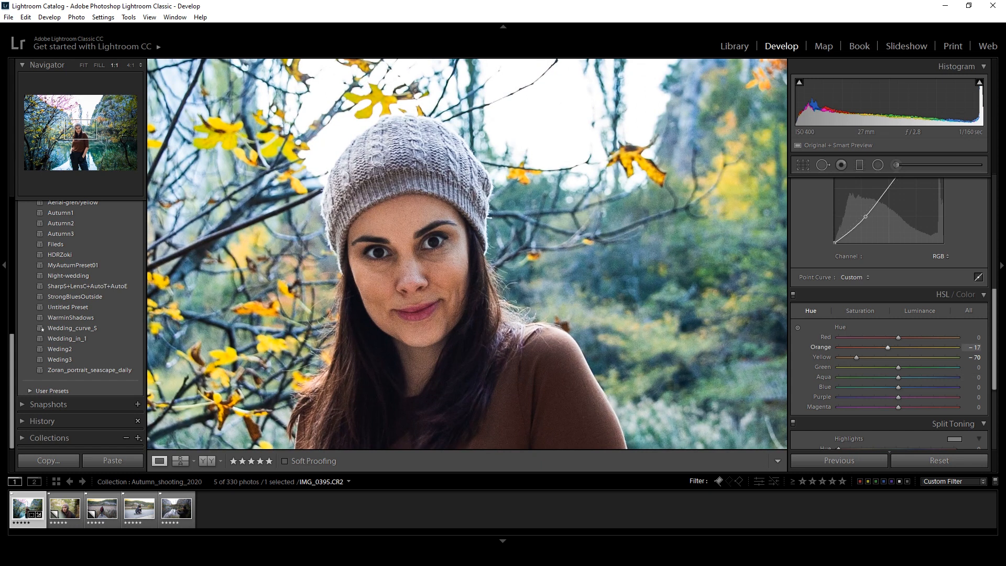
click(470, 262)
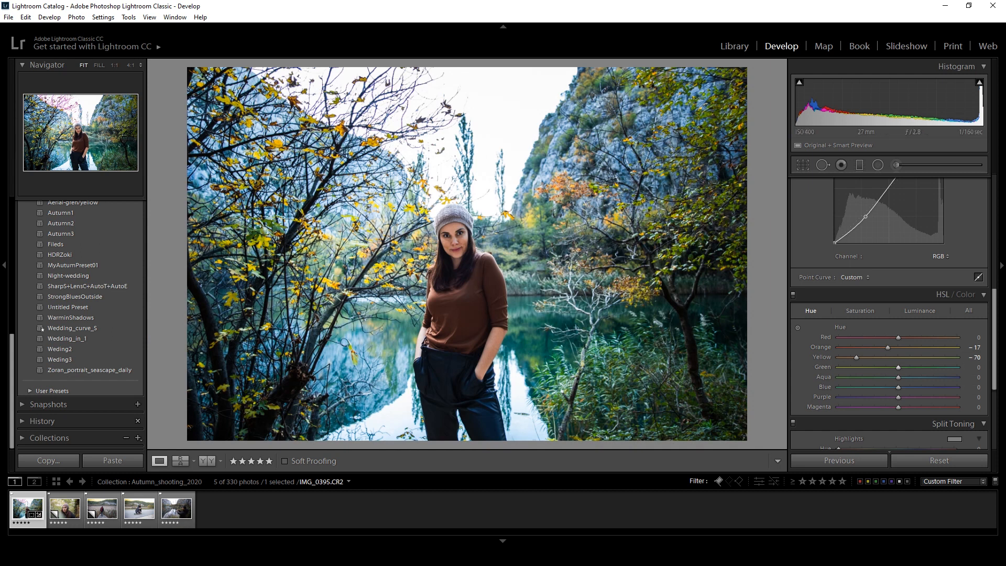
Set the yellow and blue saturation to +20 each, and compare the photo with and without the HSL adjustments.
click(859, 311)
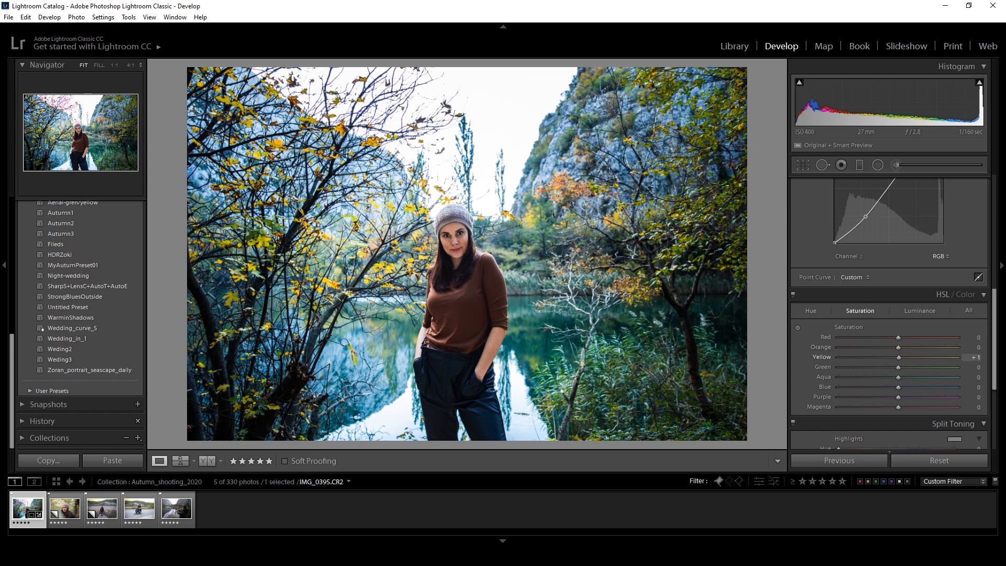
drag(884, 357, 909, 357)
drag(904, 387, 911, 387)
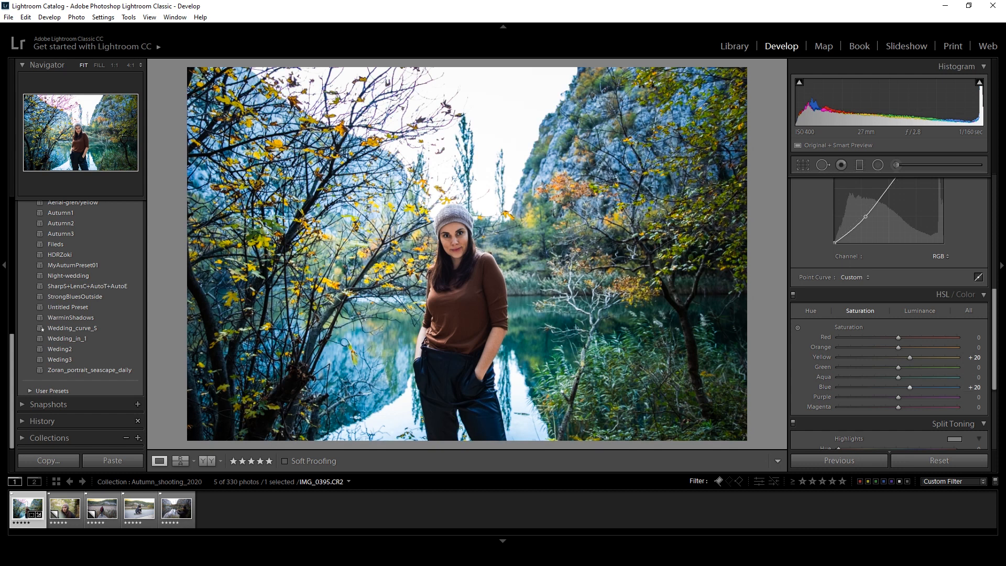
click(793, 295)
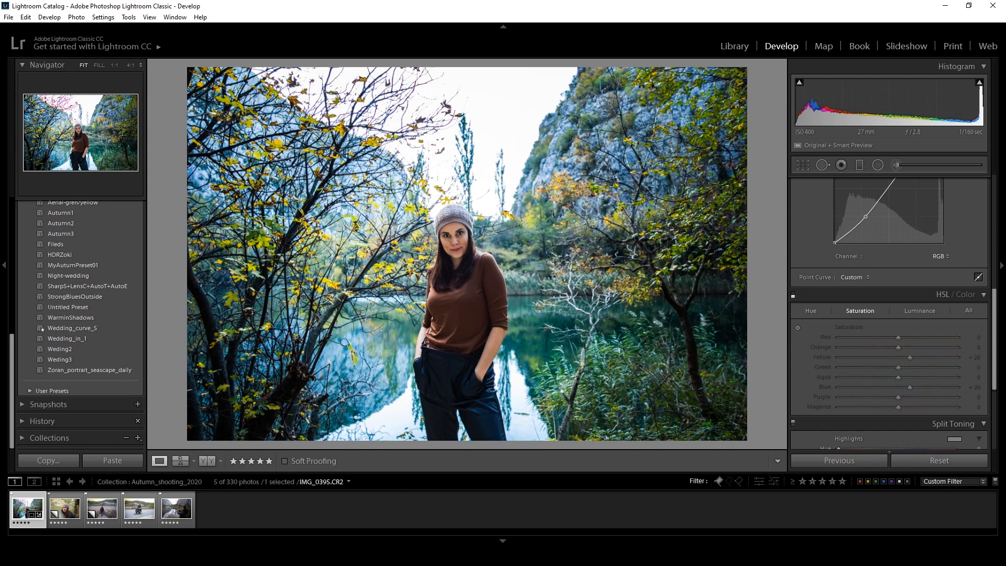
click(793, 295)
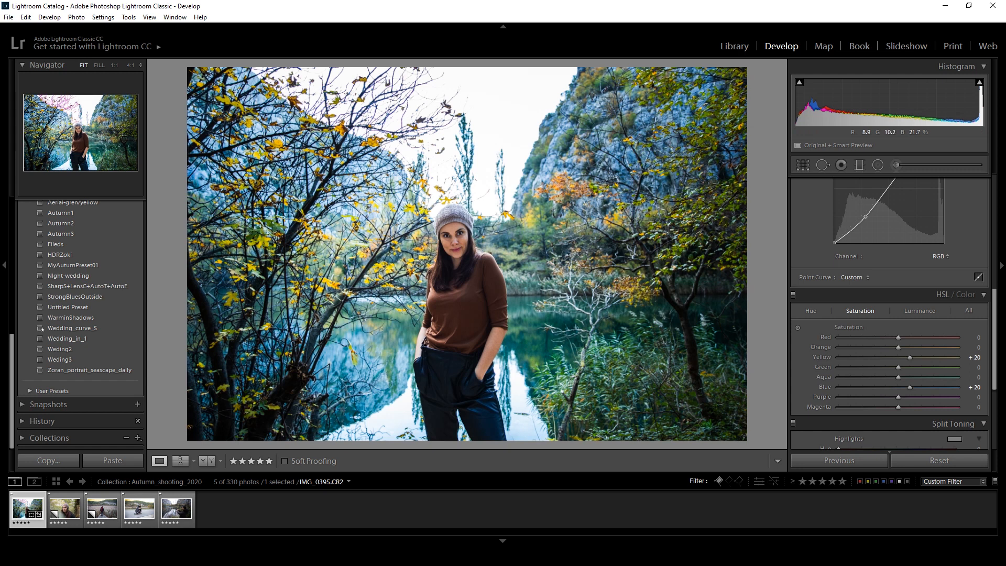
Choose an orange split toning colour for the highlights with hue 40.
scroll(890, 314, down, 5)
scroll(890, 346, down, 1)
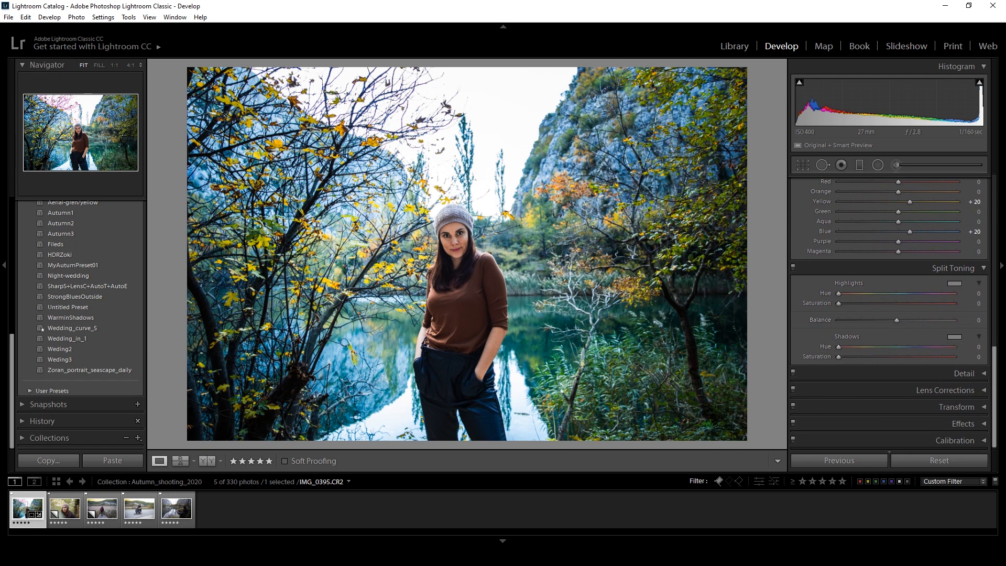
click(953, 283)
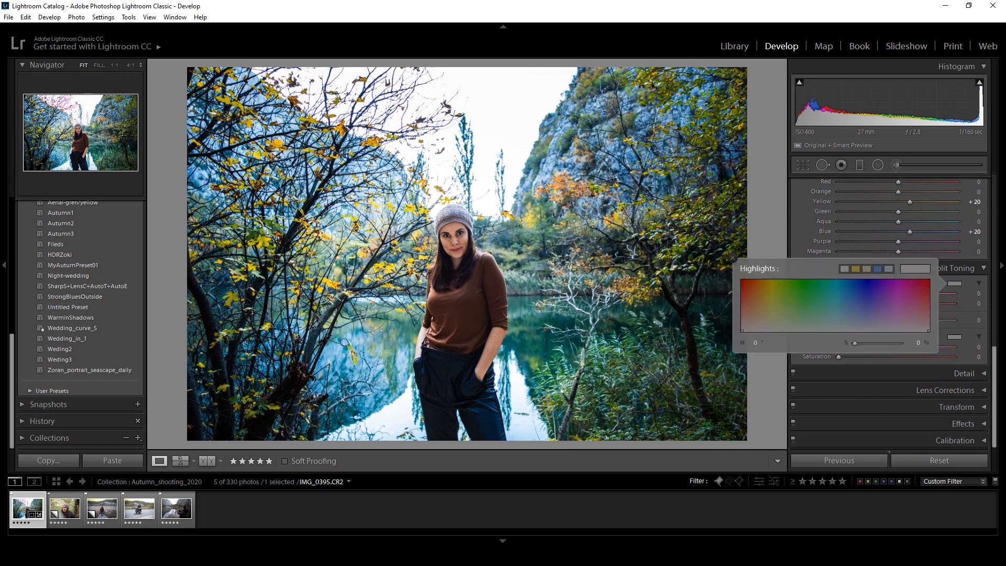
click(764, 311)
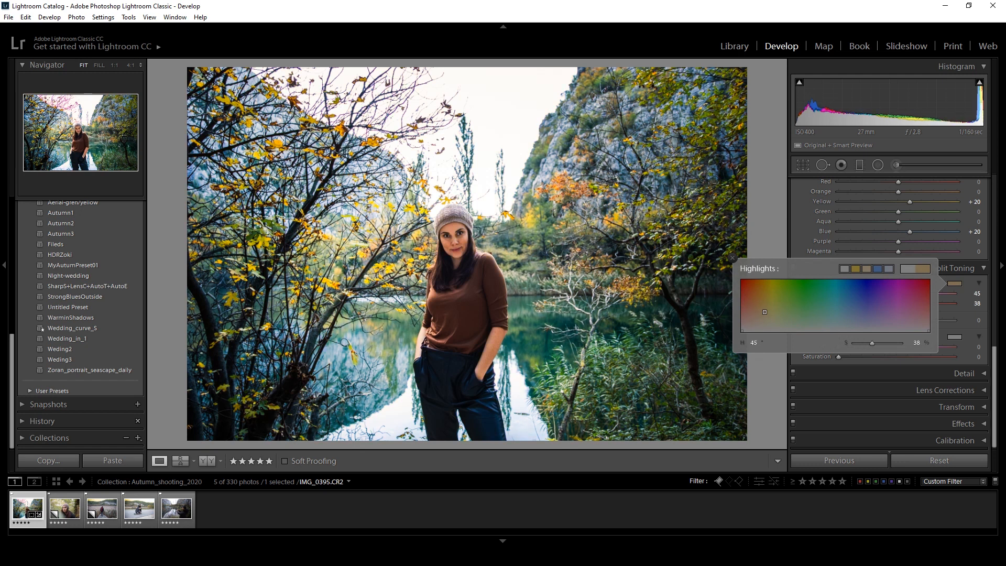
drag(764, 312, 762, 306)
drag(762, 305, 762, 330)
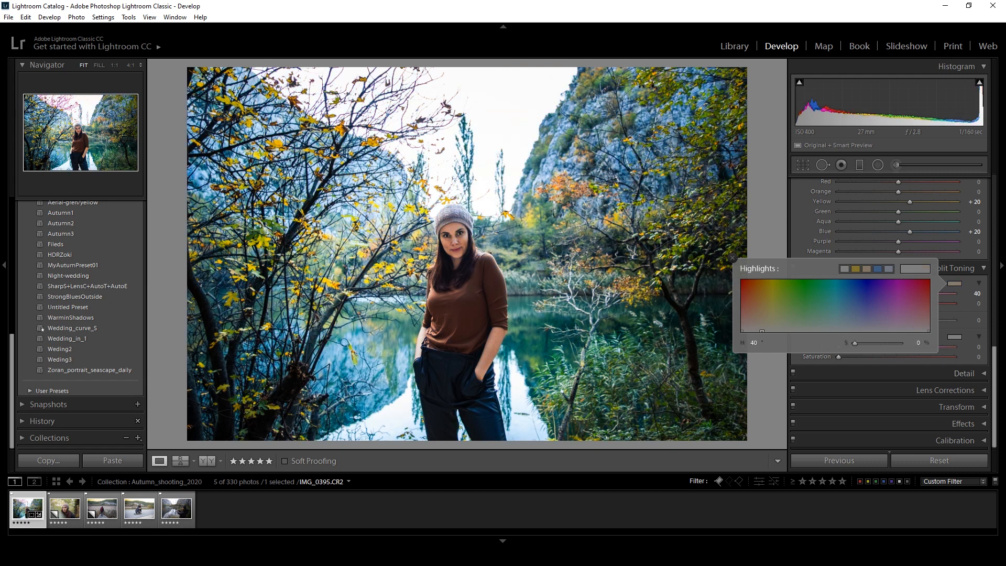
Set the highlights' split toning saturation to 43 and compare the photo with and without the toning.
mouse_move(762, 330)
mouse_down()
mouse_move(761, 280)
mouse_move(762, 312)
mouse_up()
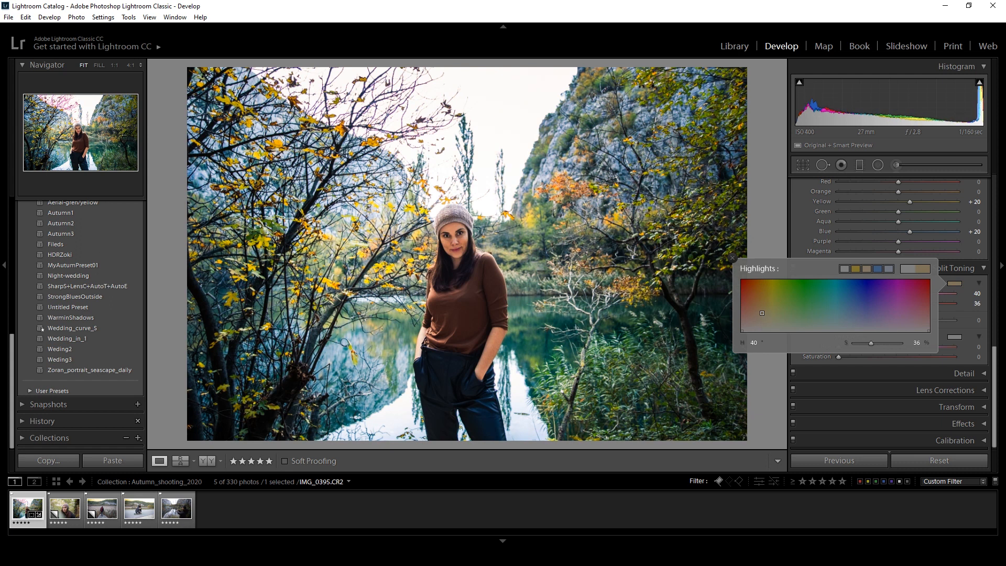
drag(761, 311, 762, 309)
click(580, 197)
click(580, 197)
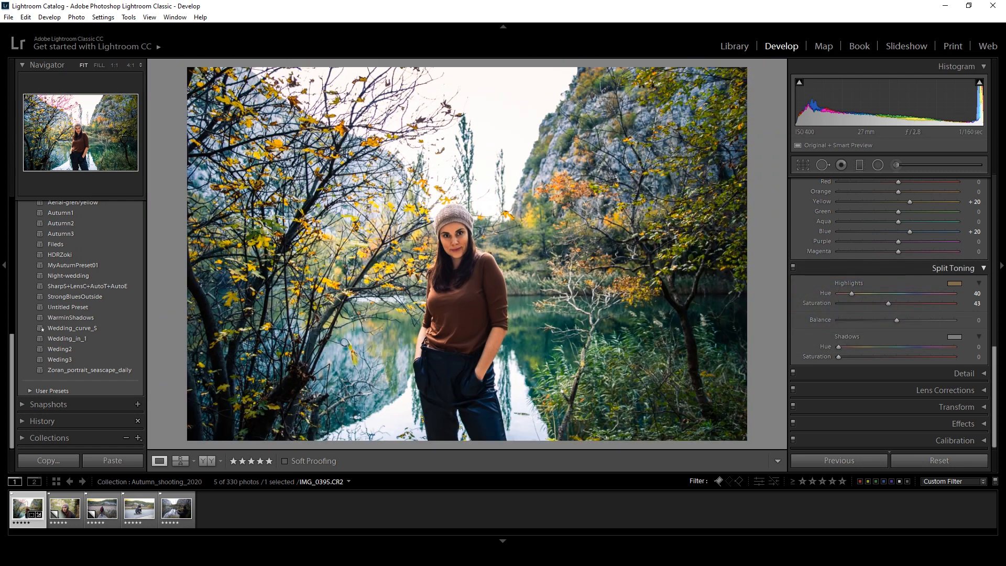
click(792, 268)
click(792, 268)
click(792, 267)
click(793, 268)
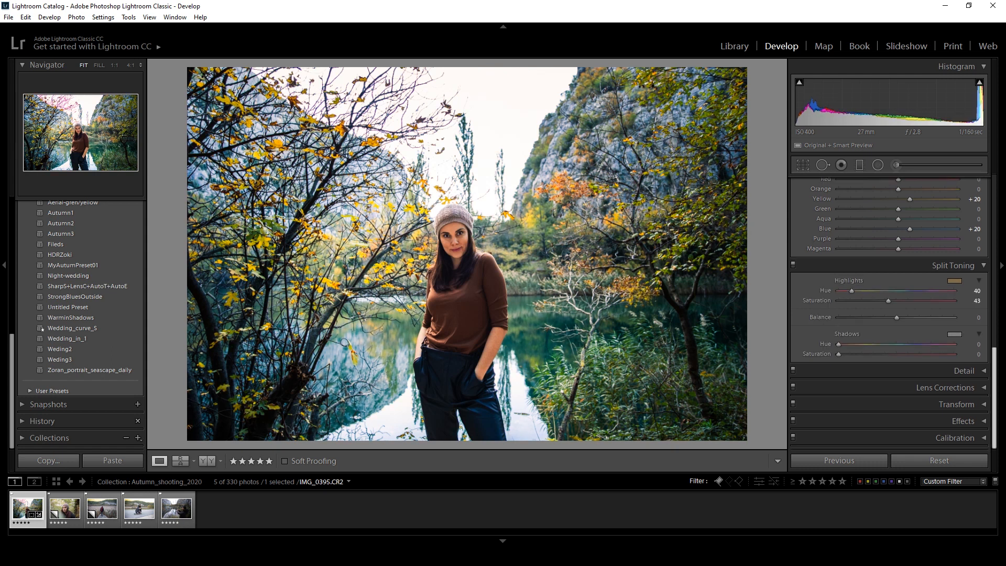
Enable chromatic aberration removal and lens profile corrections with vignetting at 51, comparing the photo with and without them.
click(944, 387)
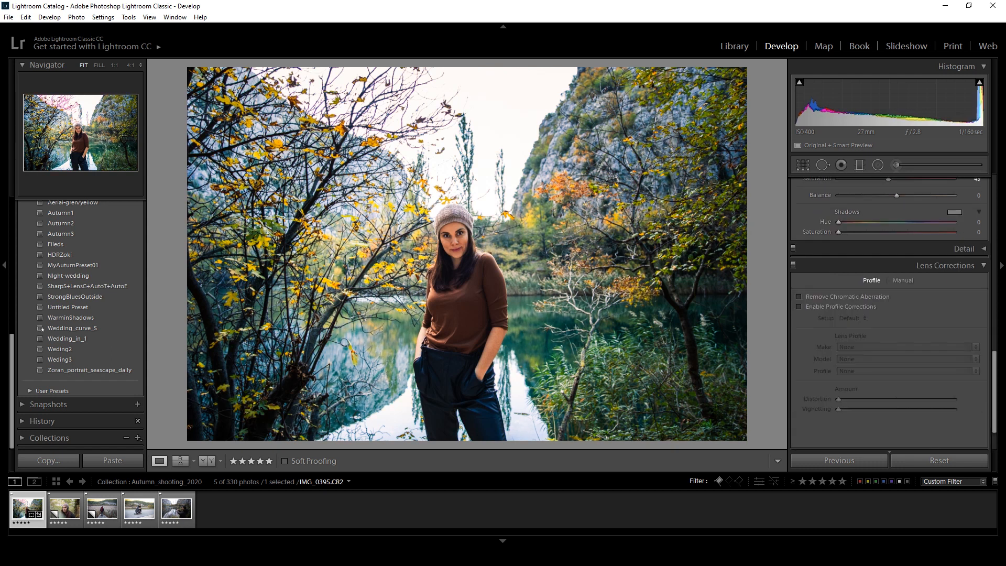
click(798, 306)
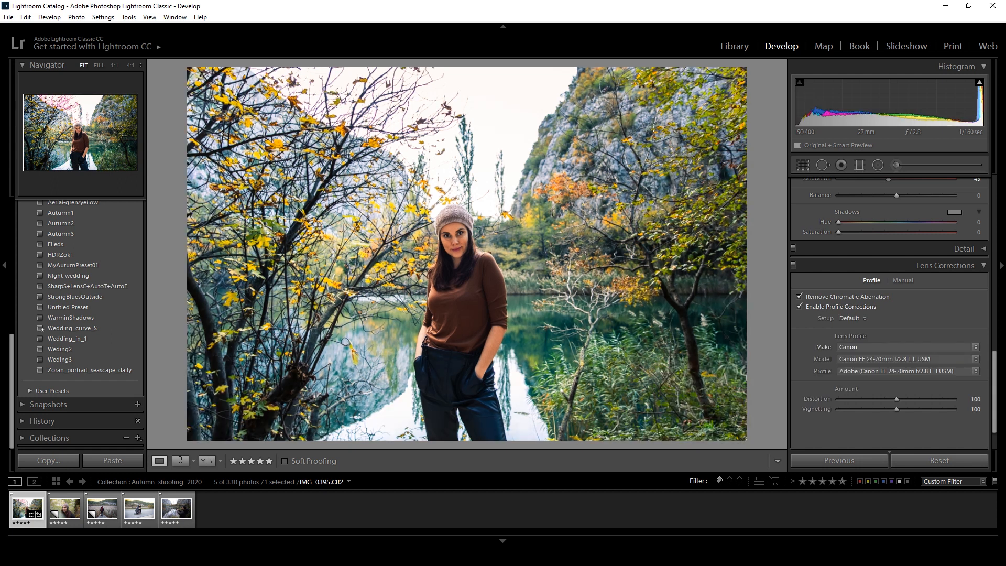
drag(896, 409, 867, 409)
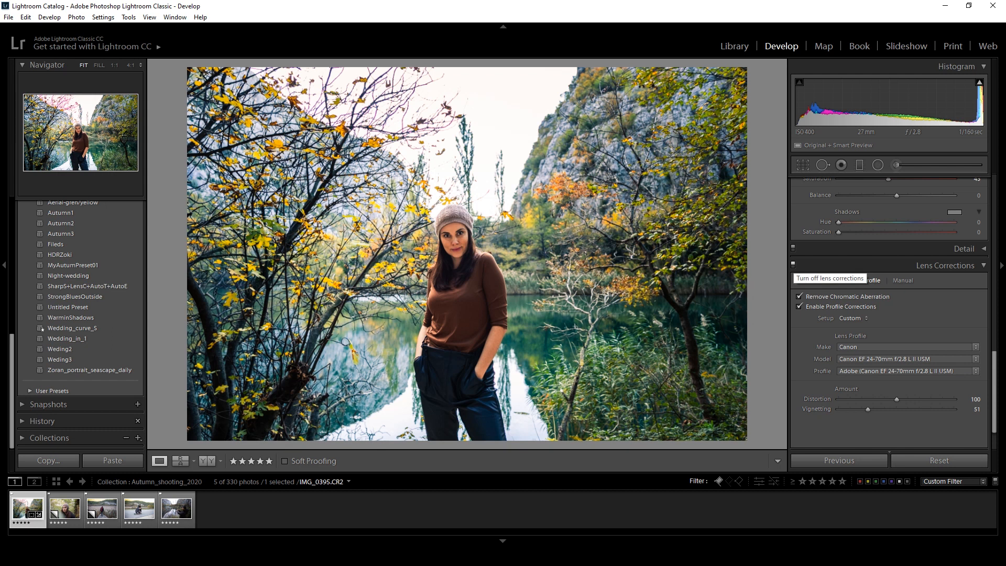
click(793, 264)
click(793, 264)
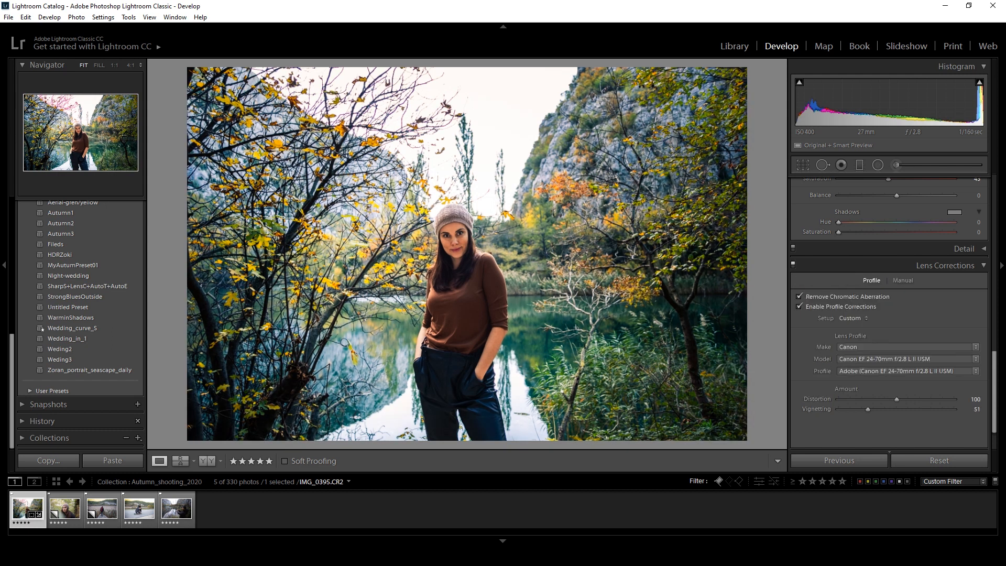
click(792, 265)
click(792, 264)
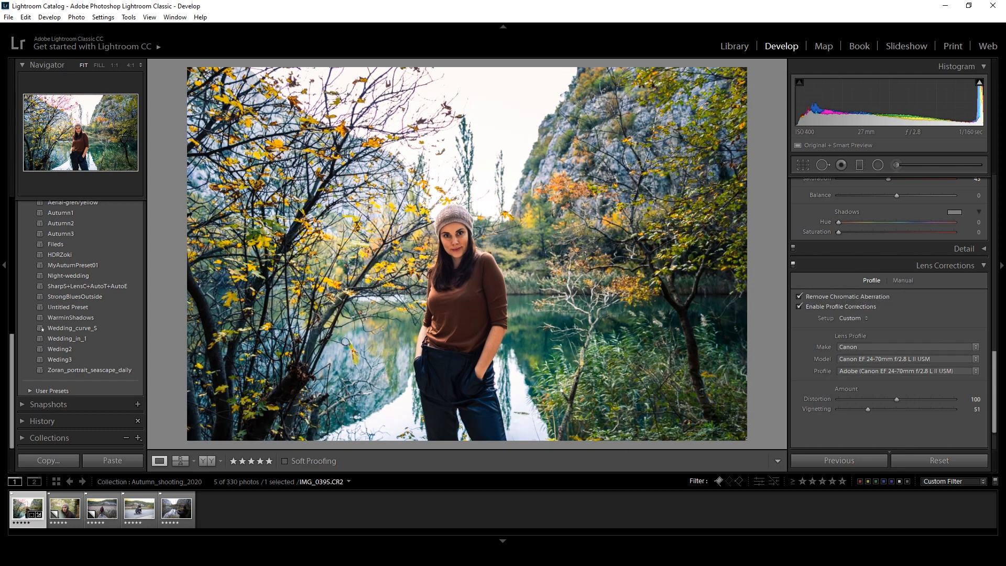
Refine the basic tone with Exposure at +0.30, Shadows at +50 and Whites at +32.
drag(994, 392, 994, 217)
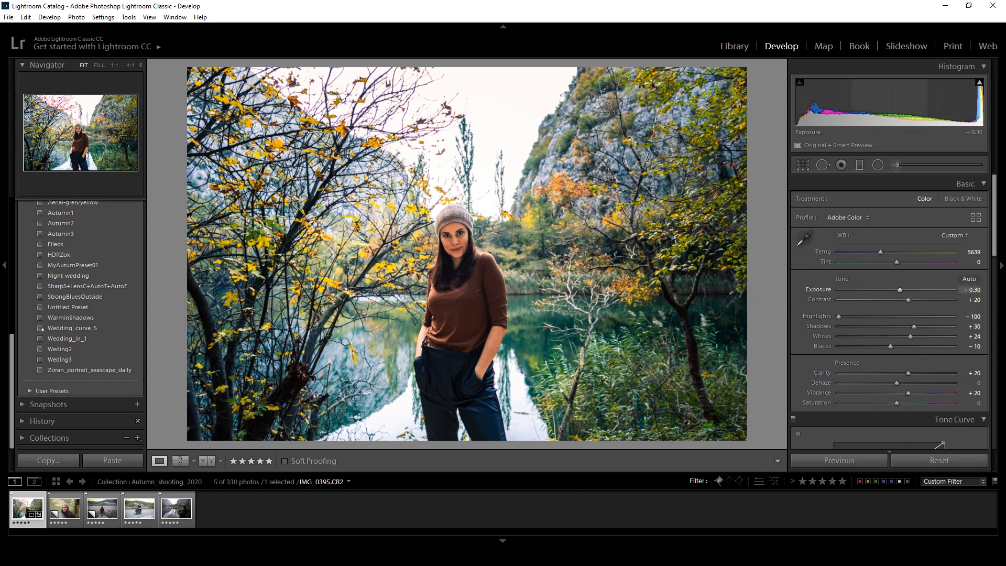
drag(899, 290, 901, 289)
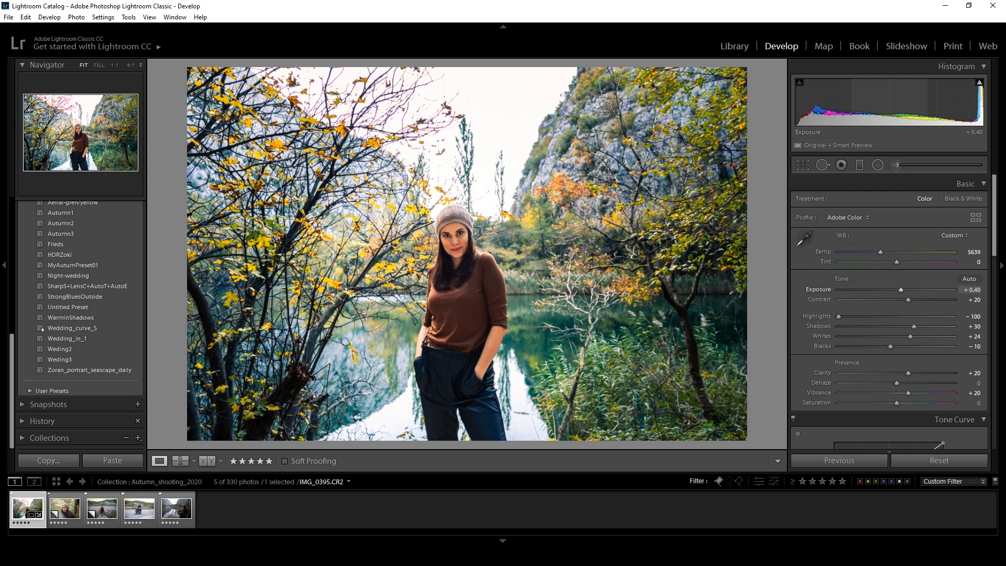
drag(914, 327, 925, 326)
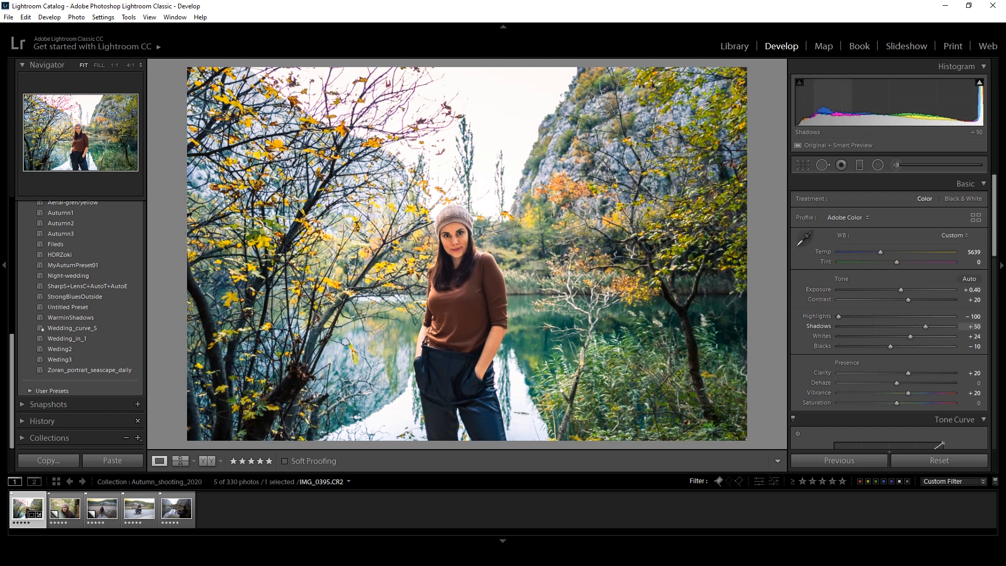
drag(901, 290, 899, 290)
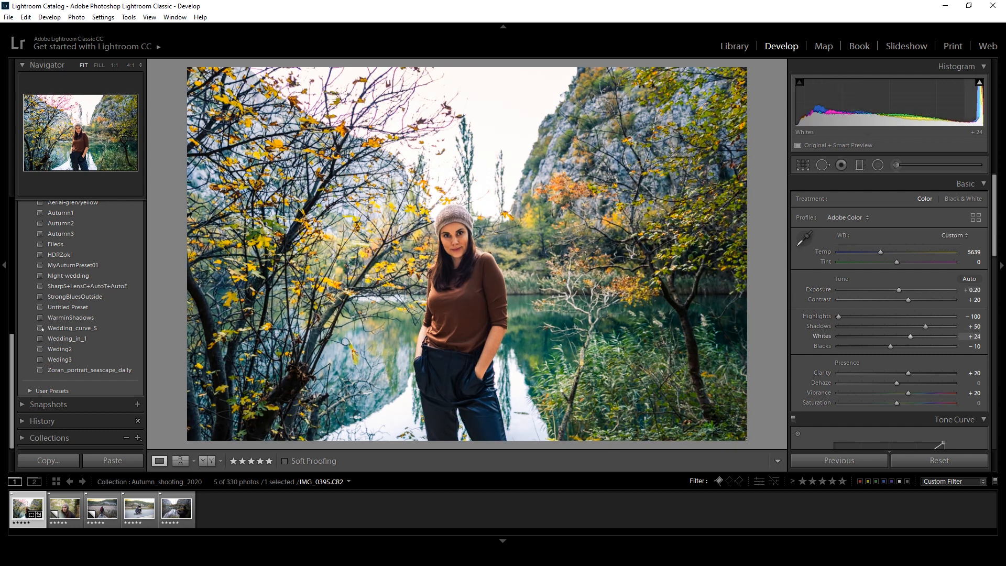
drag(910, 336, 914, 336)
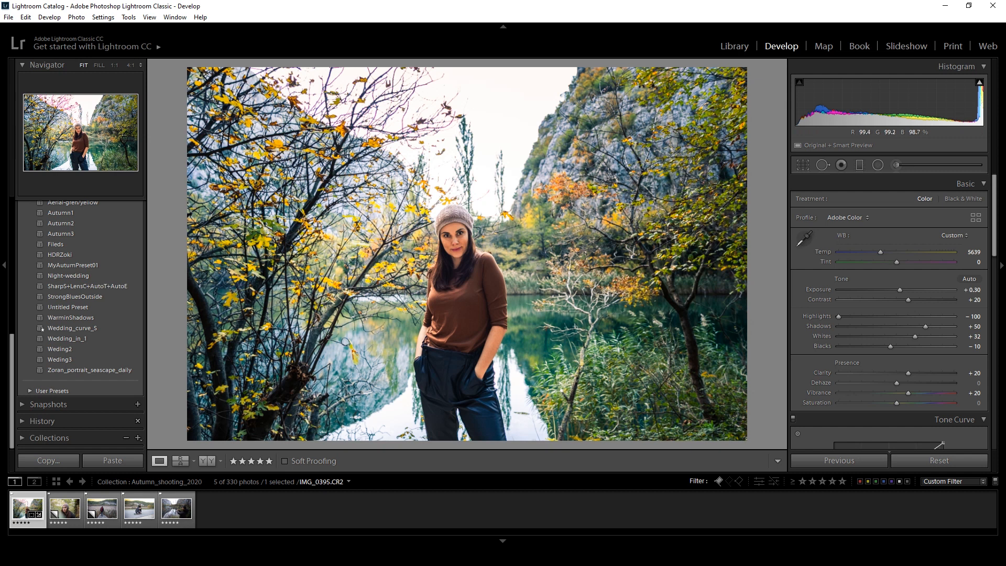
Set the purple saturation to -100 in the HSL adjustments.
scroll(890, 314, down, 5)
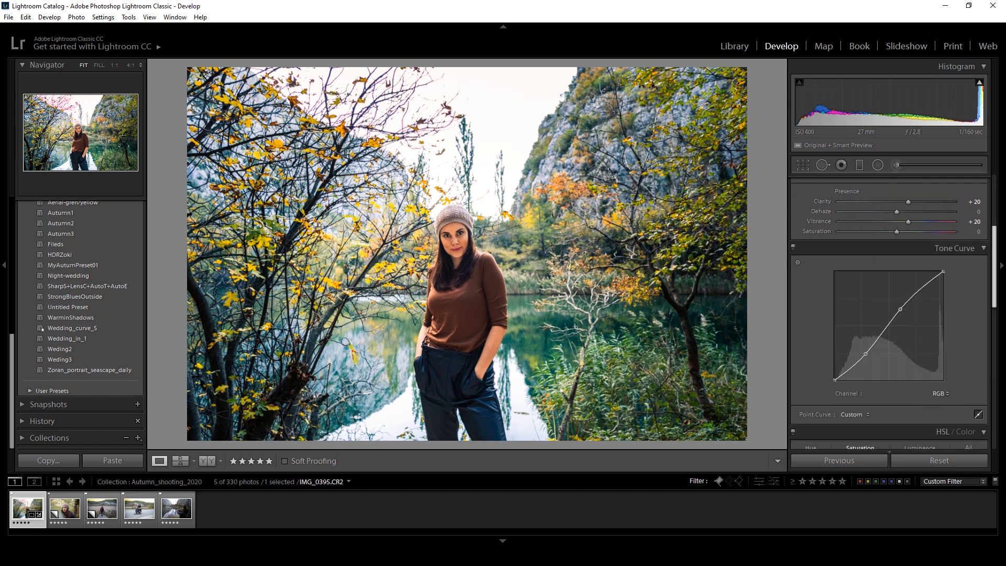
scroll(890, 314, down, 4)
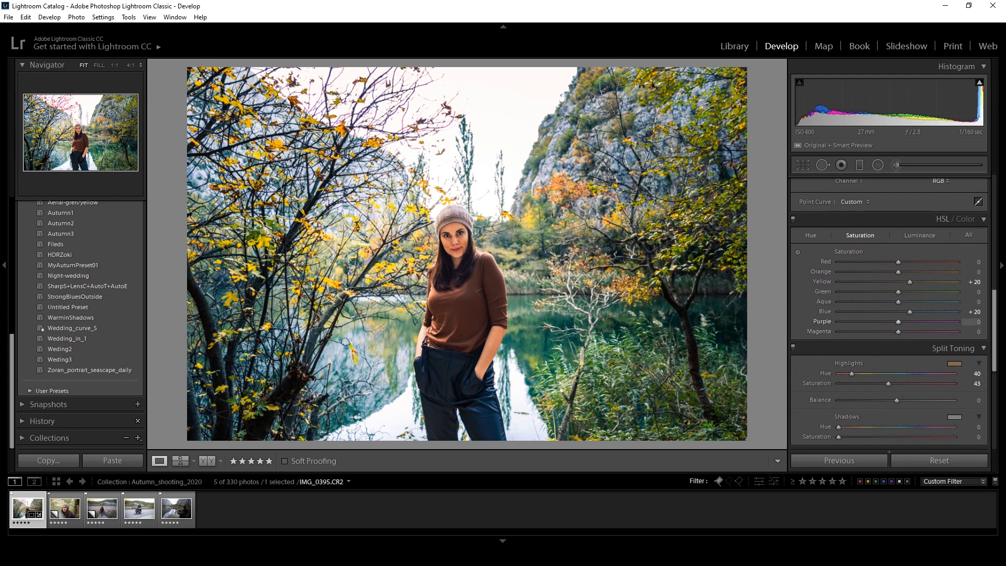
drag(897, 322, 838, 321)
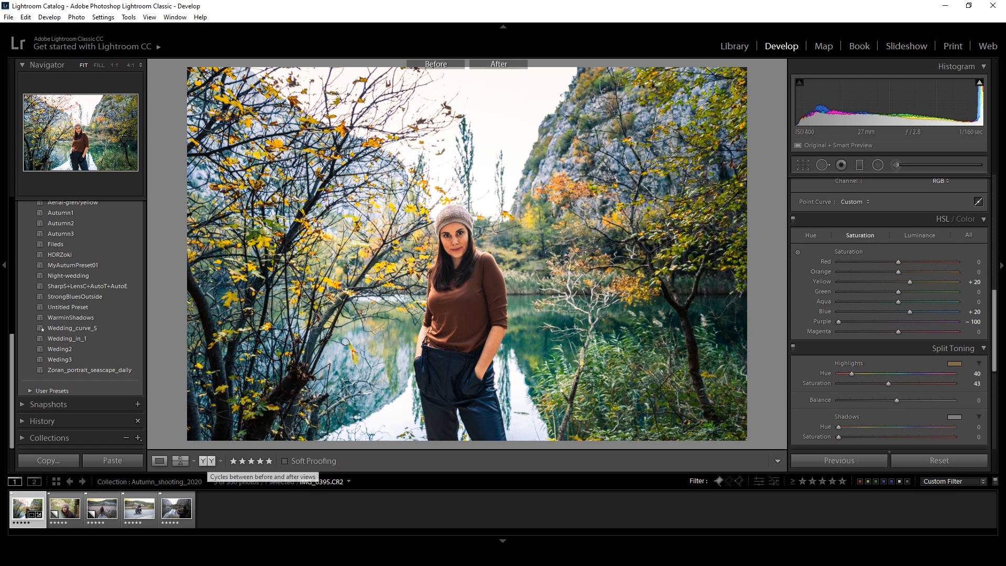
Leave the before/after view and save the photo's settings as a develop preset named ZoranAutumPreset01 in the ZOKI group.
click(207, 460)
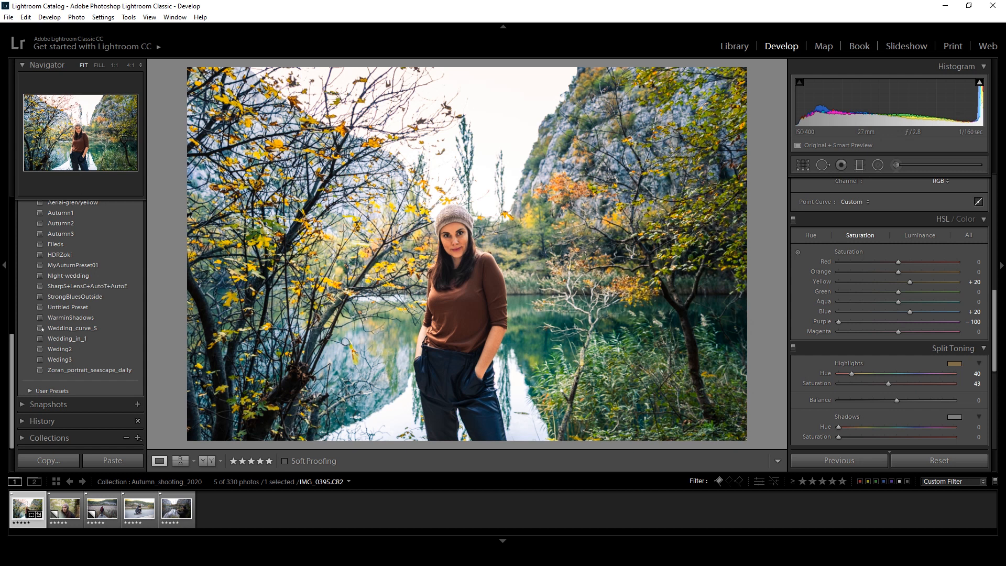
scroll(79, 325, up, 5)
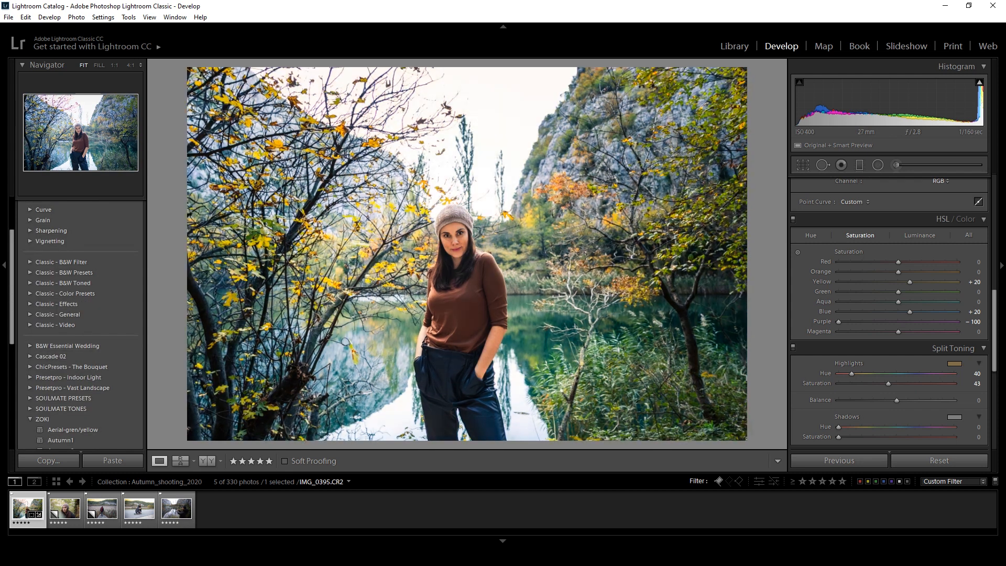
scroll(104, 272, up, 3)
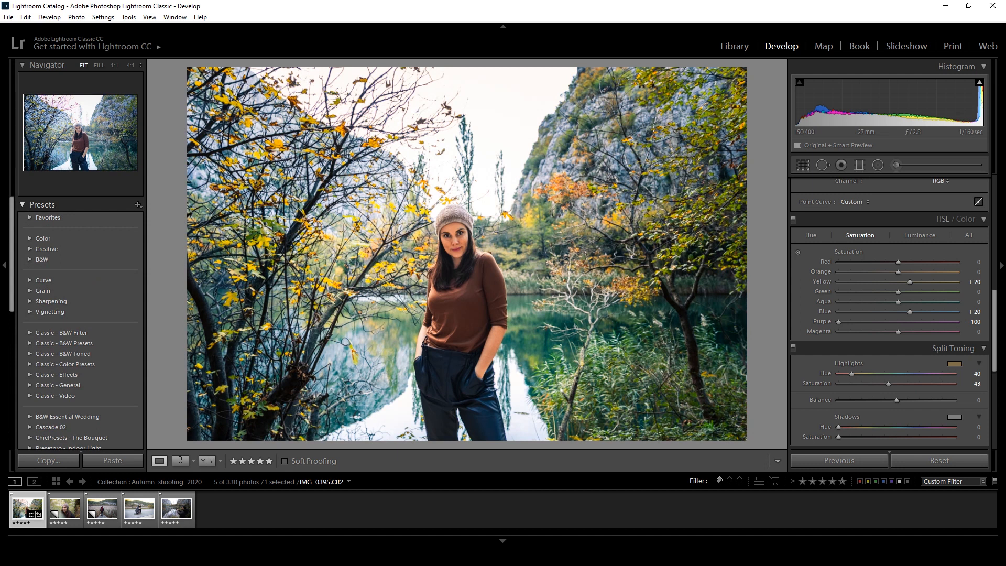
click(138, 204)
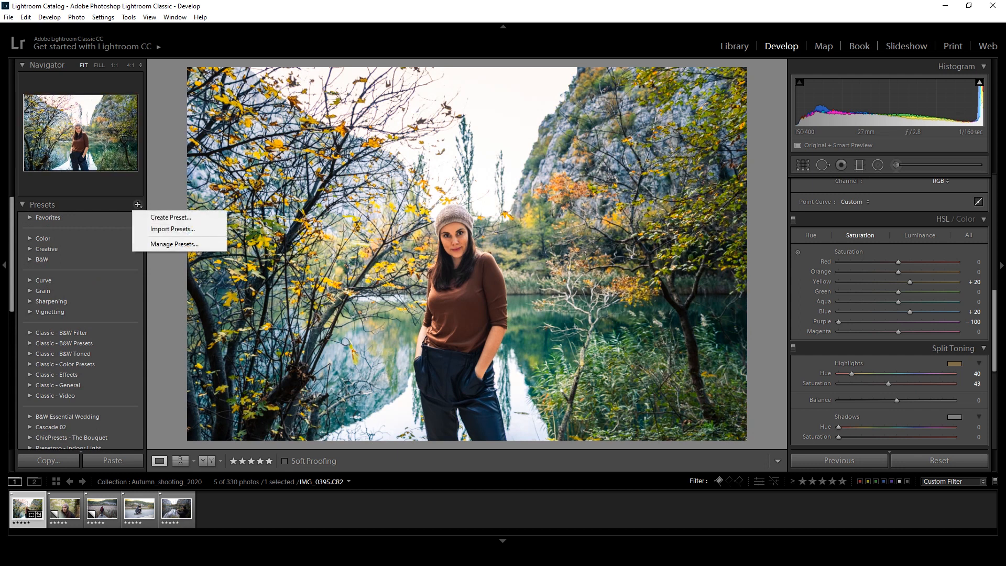
click(170, 217)
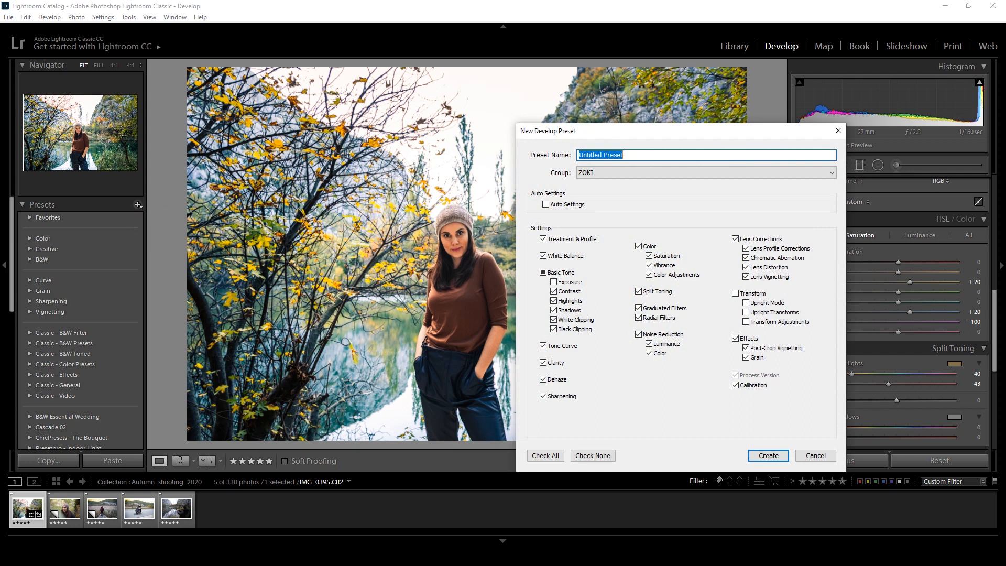
text(ZoranAutumPreset01)
click(705, 172)
click(706, 173)
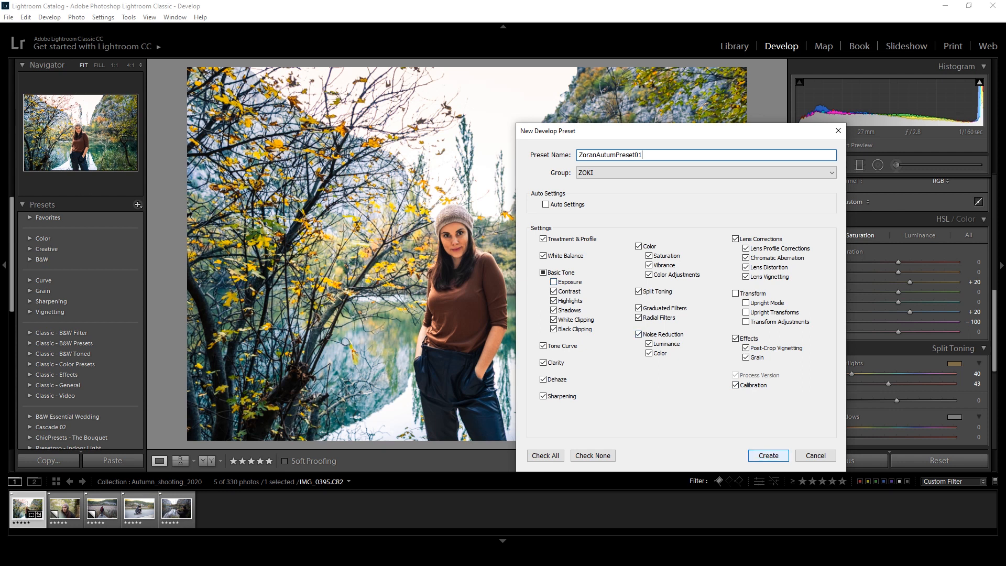
click(768, 456)
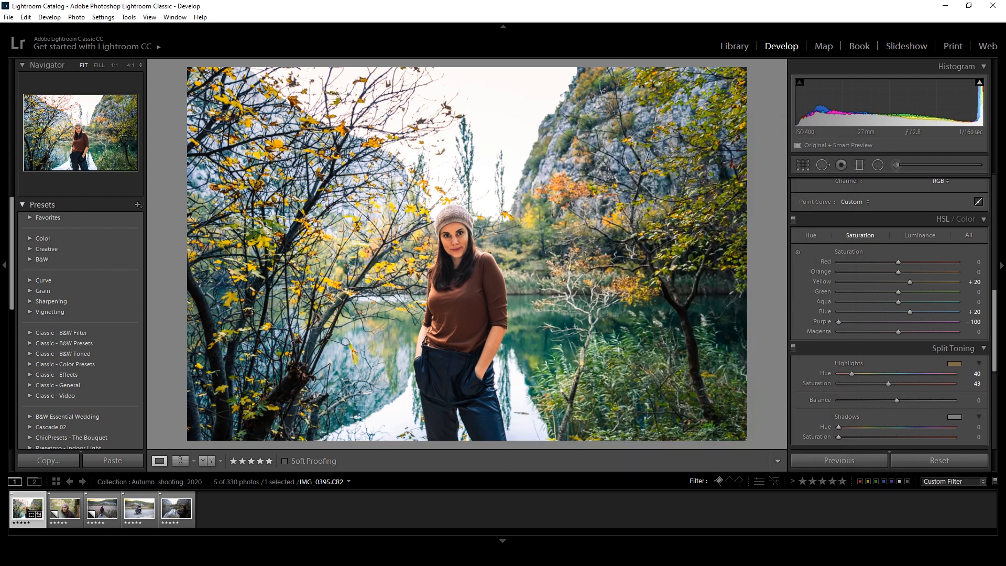
Apply the ZoranAutumPreset01 preset to the woman's close-up portrait and to the photo of the man standing on the rock.
scroll(63, 314, down, 8)
click(42, 396)
click(73, 269)
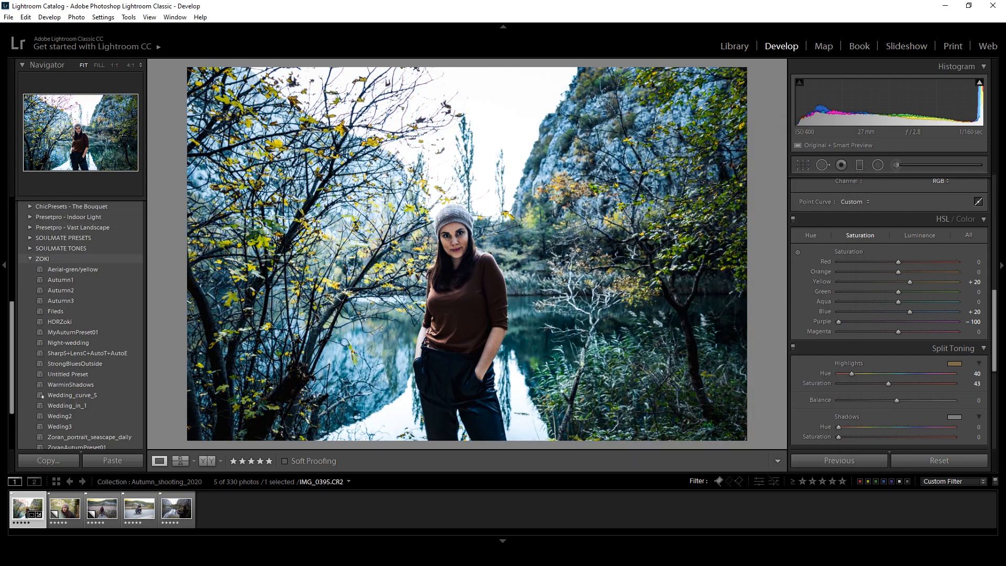
scroll(79, 252, down, 3)
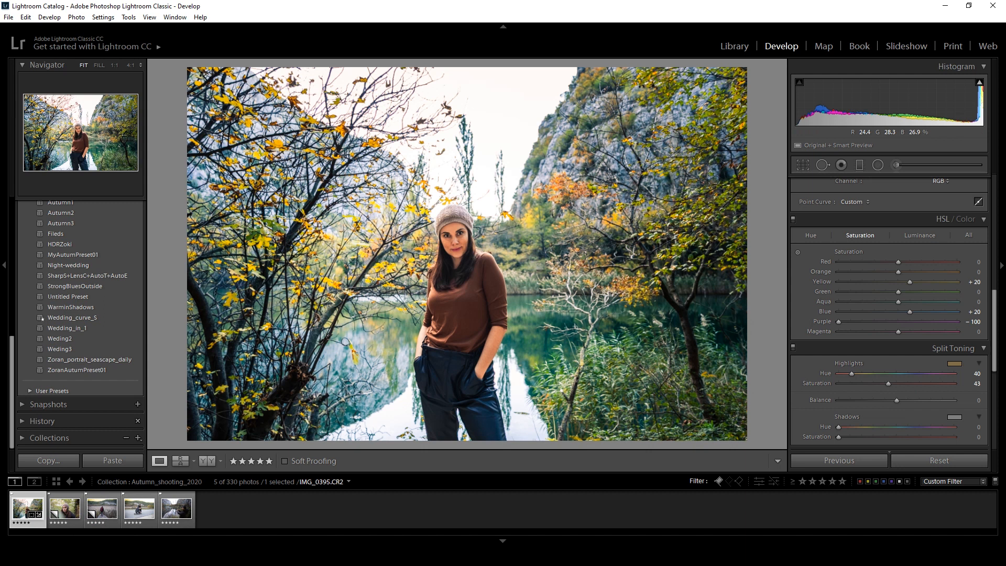
key(Right)
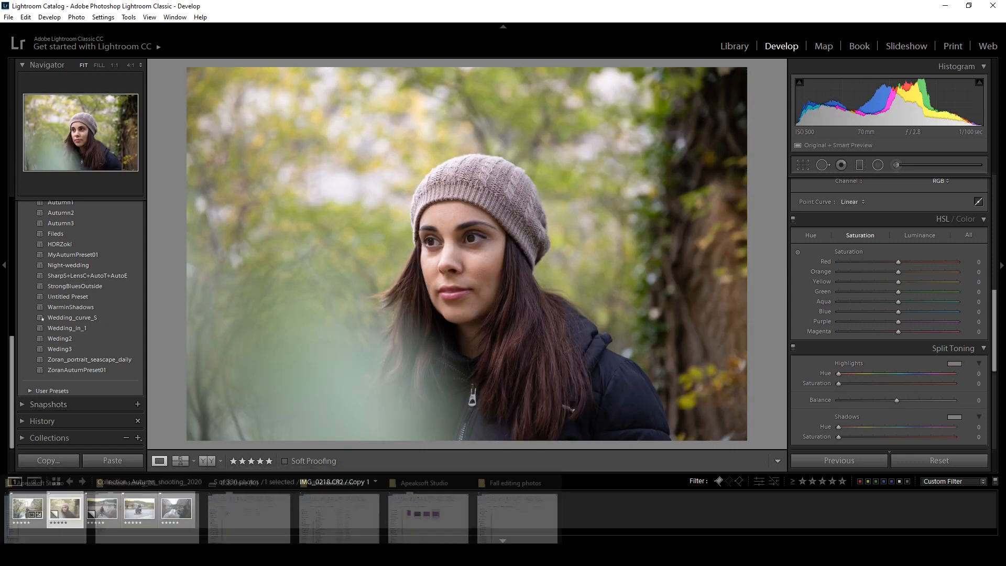
click(77, 370)
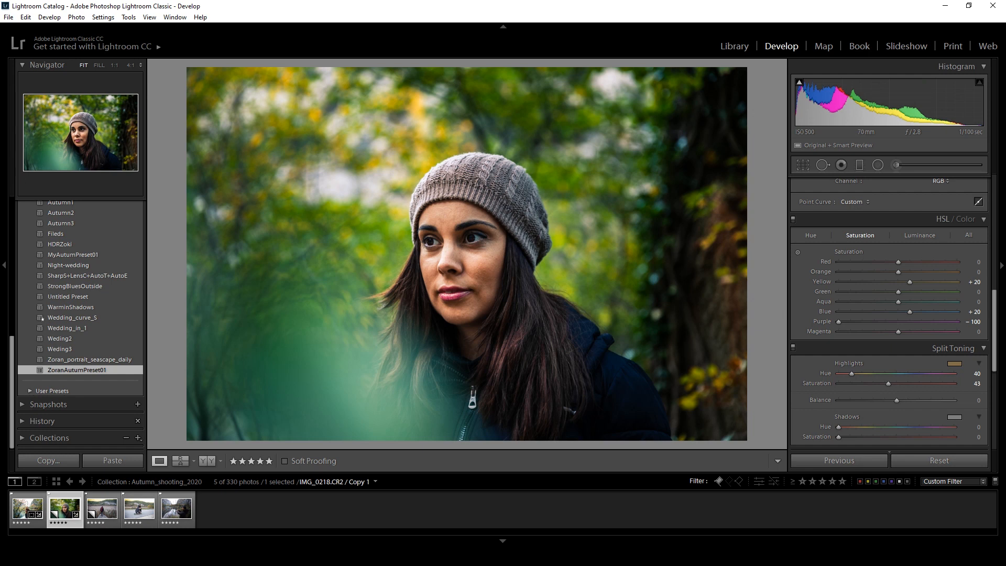
click(101, 508)
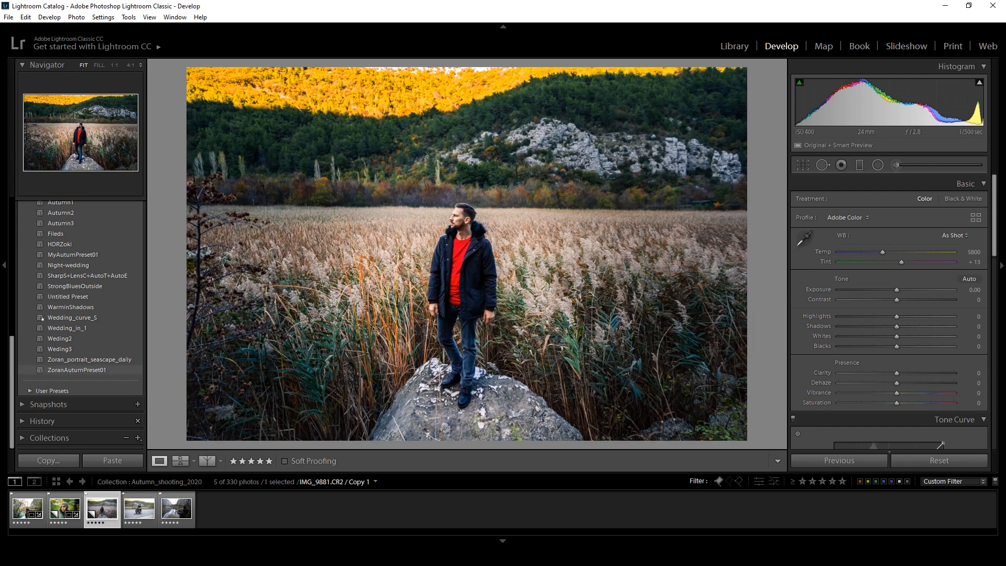
click(76, 369)
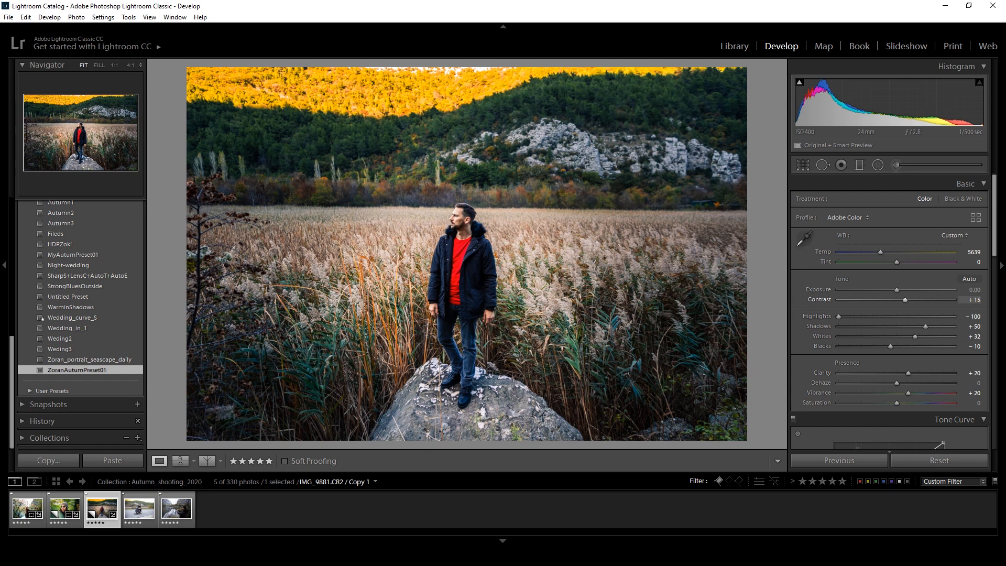
Brighten the photo of the man on the rock with Shadows at +60 and Exposure at +0.40.
key(Down)
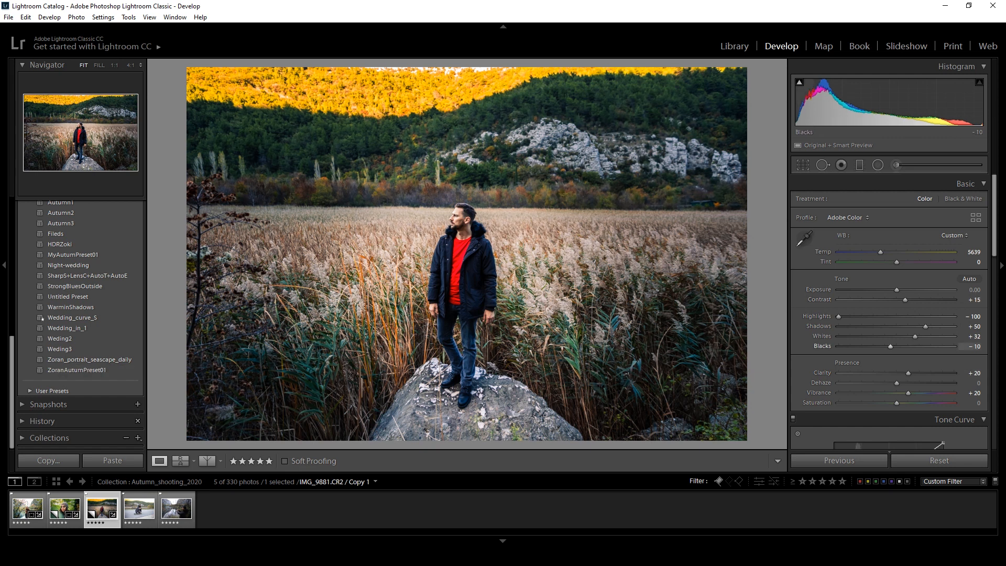
key(Up)
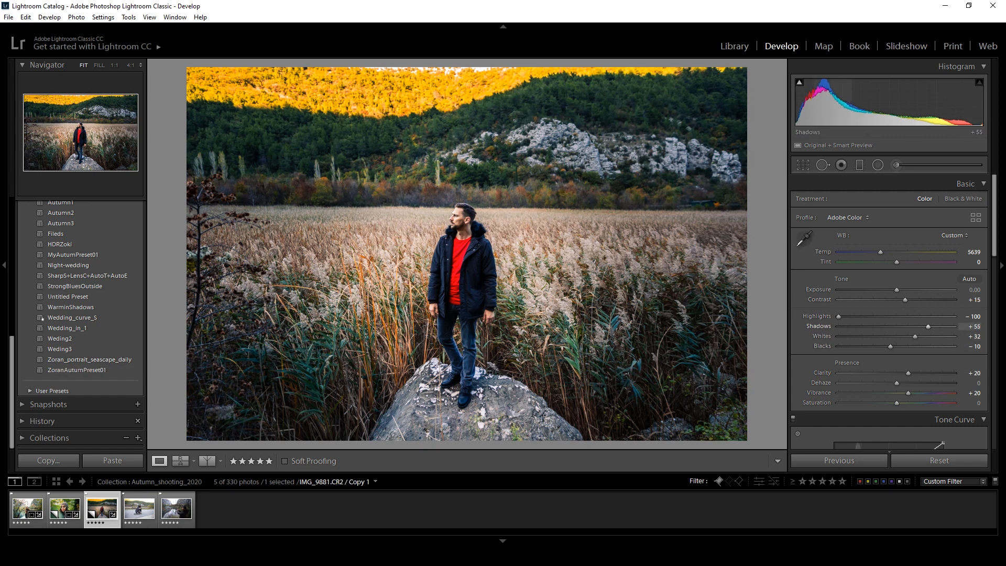
key(Up)
key(Up)
key(Up)
key(Down)
key(Down)
key(Up)
key(Up)
key(Up)
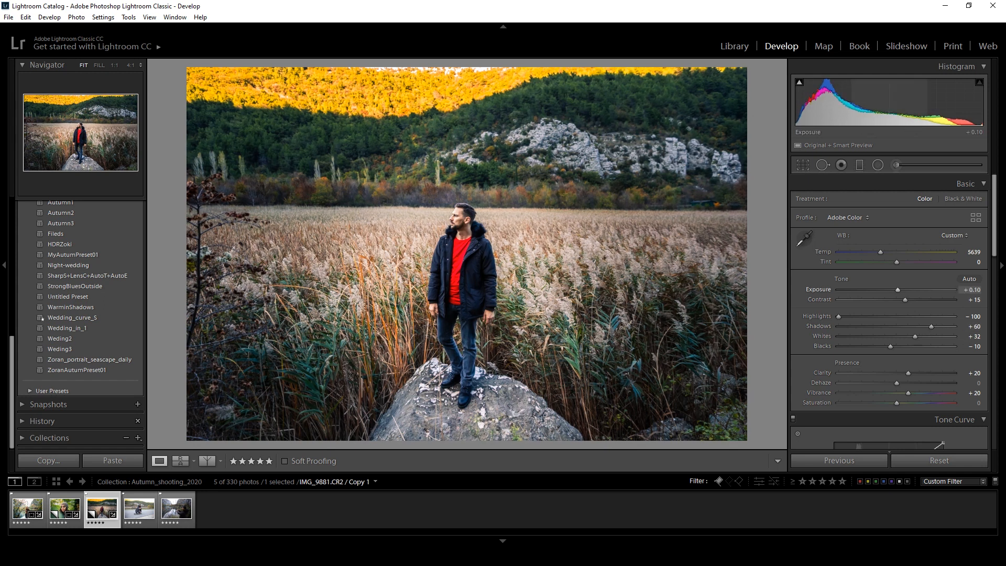
key(Up)
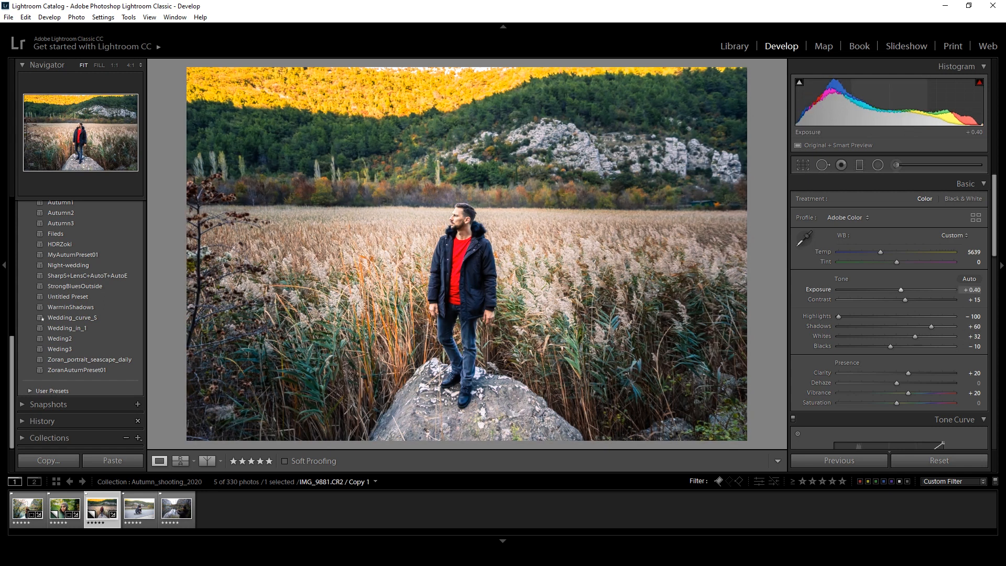
Refine the photo's tone with Contrast at +20, Exposure at +0.50 and Shadows at +50.
key(period)
key(period)
key(period)
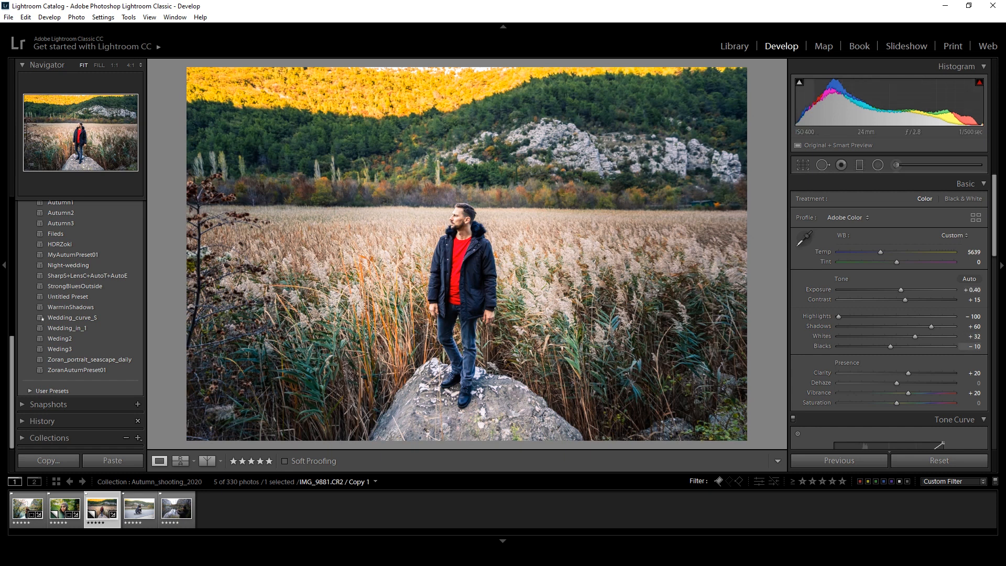
key(Down)
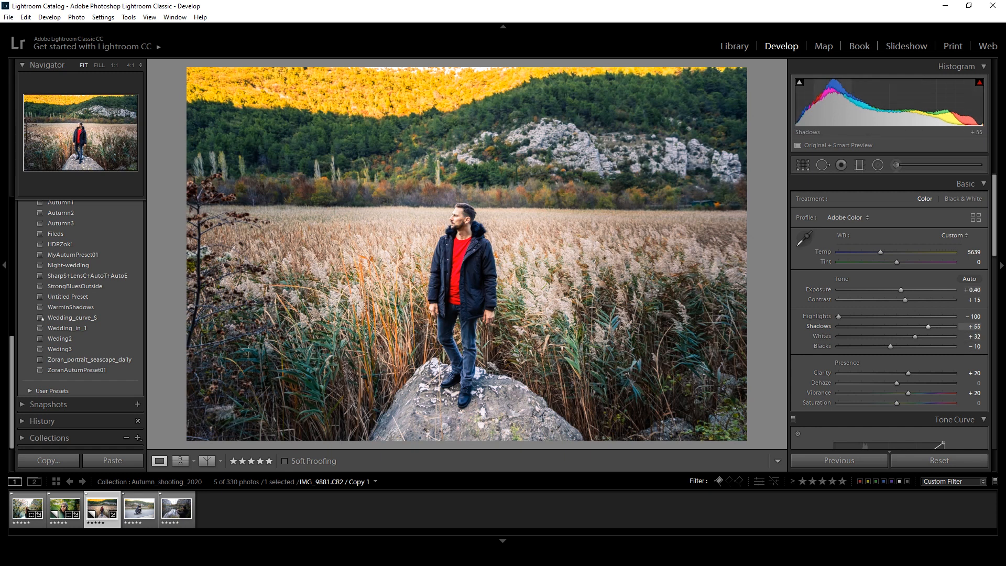
key(Up)
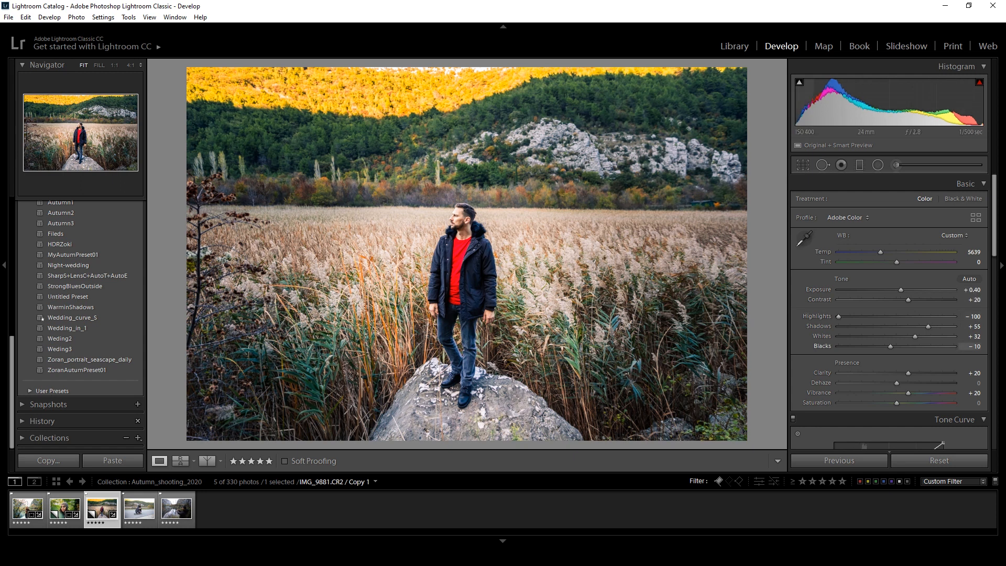
key(Up)
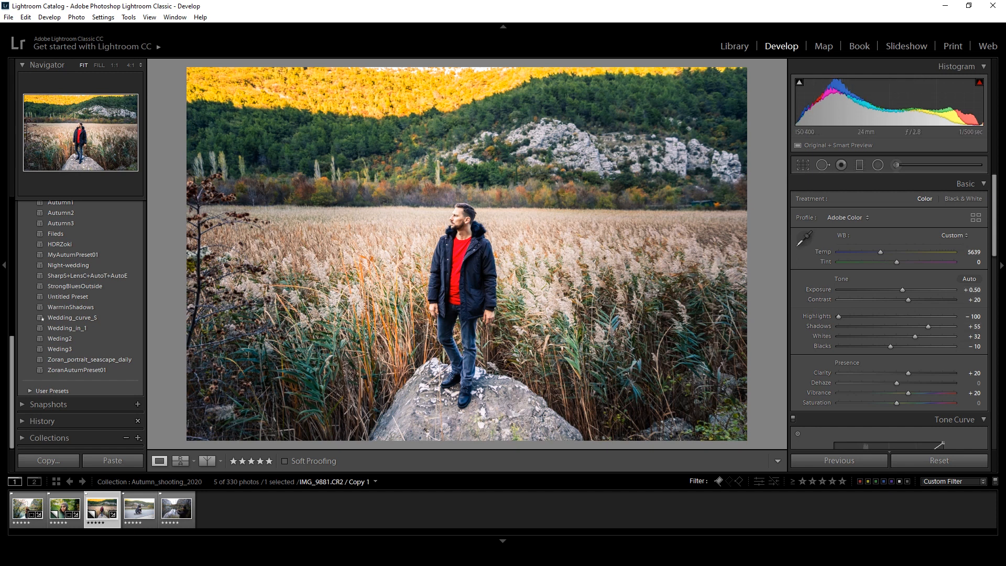
key(Down)
Crop the photo slightly tighter from its upper-left corner, keeping the original aspect ratio.
key(r)
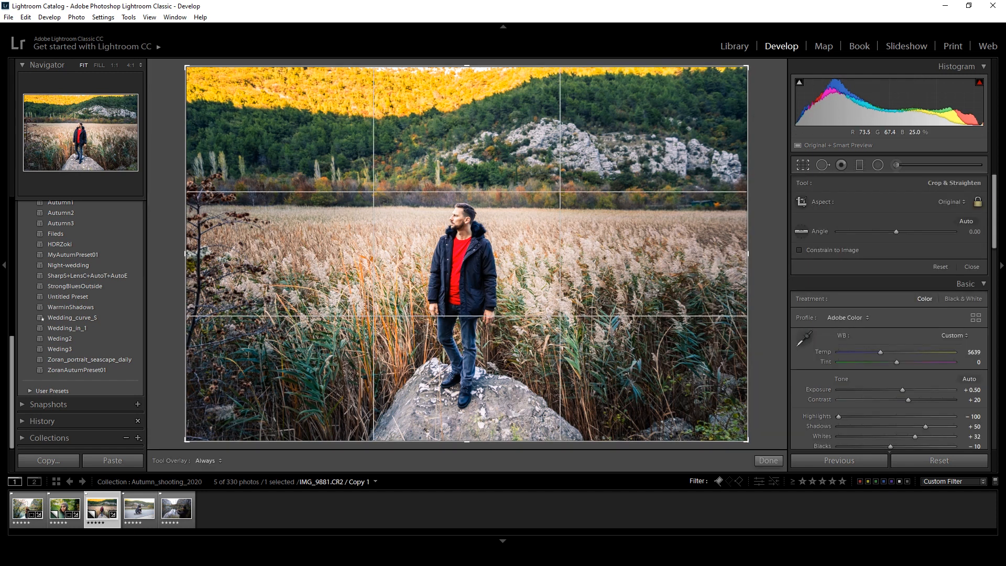
drag(187, 67, 193, 71)
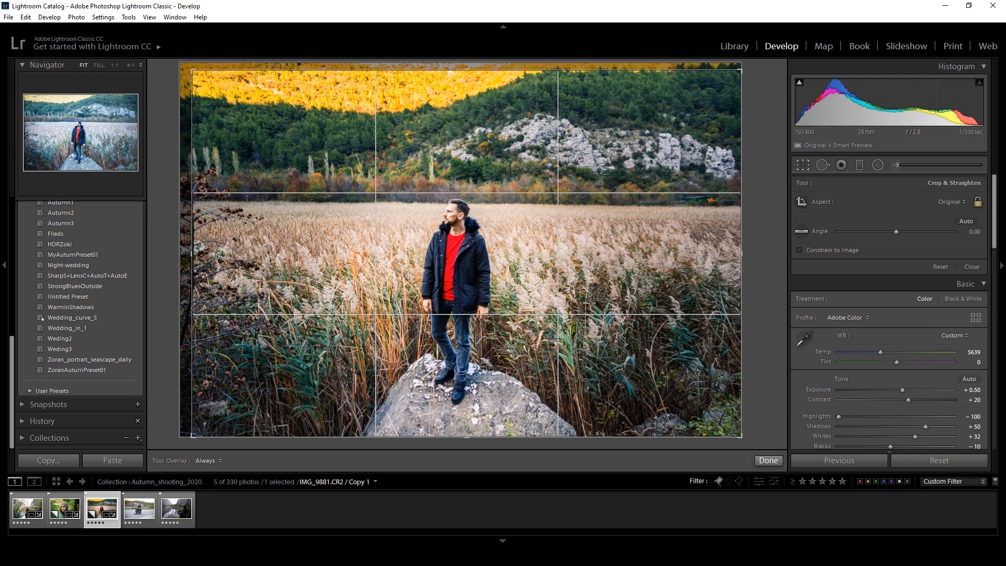
click(768, 460)
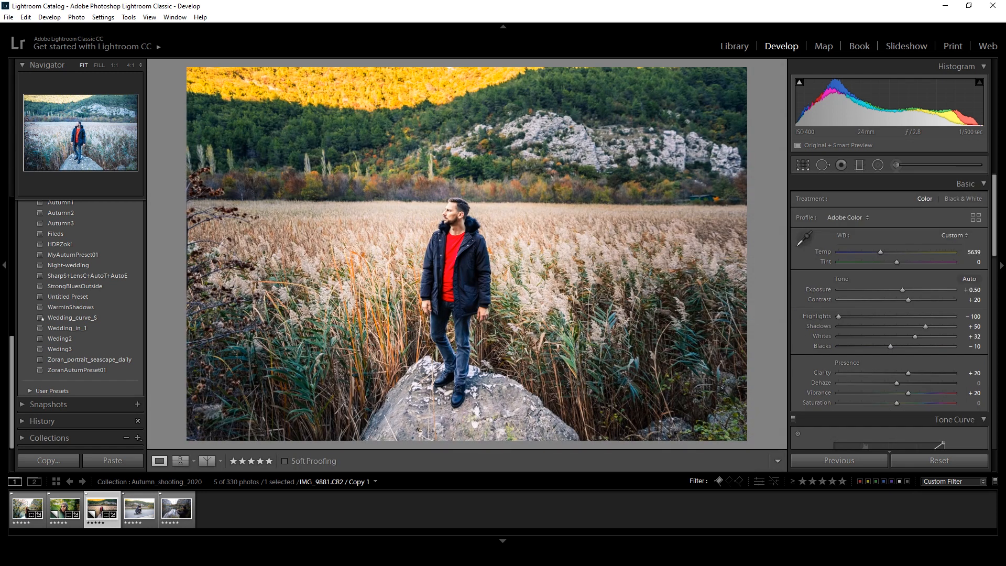
Compare the early Reset Settings history state with the finished edit, returning to the latest Crop Rectangle state.
click(42, 420)
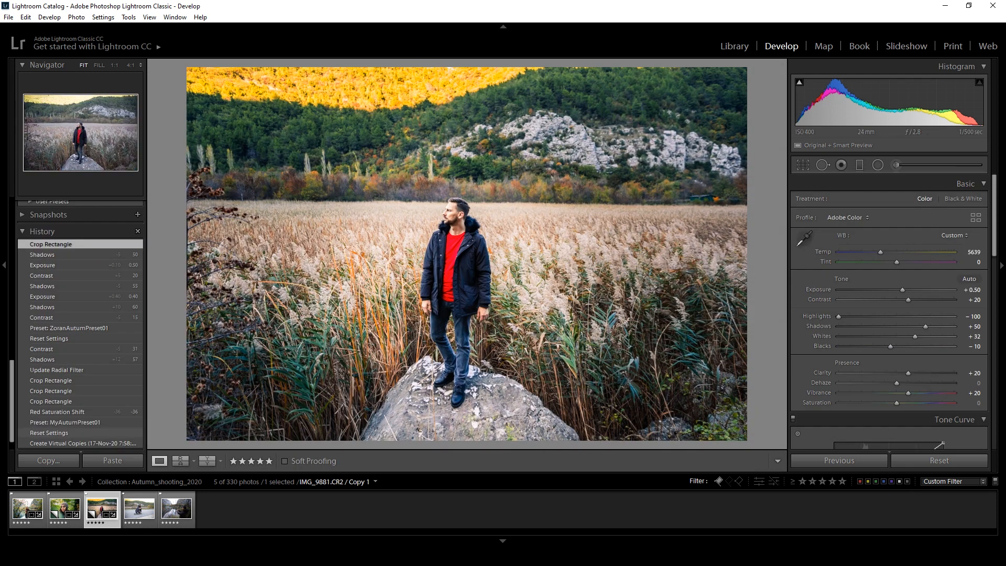
click(50, 432)
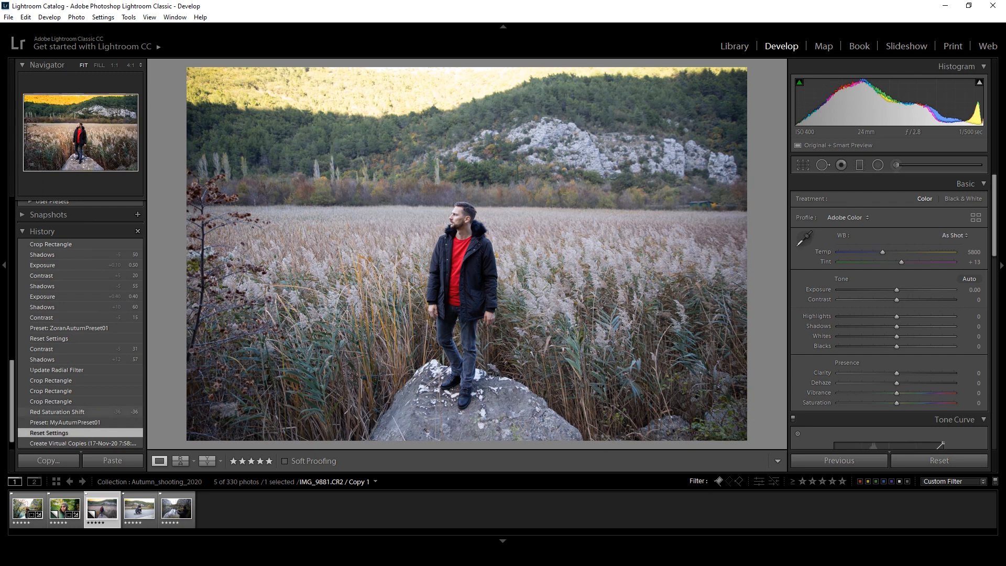
click(50, 244)
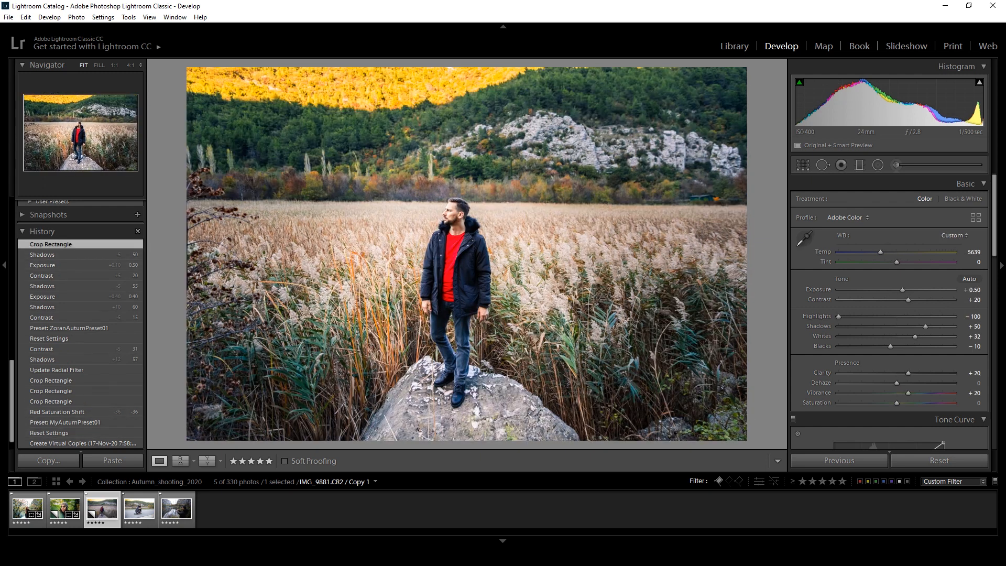
click(42, 231)
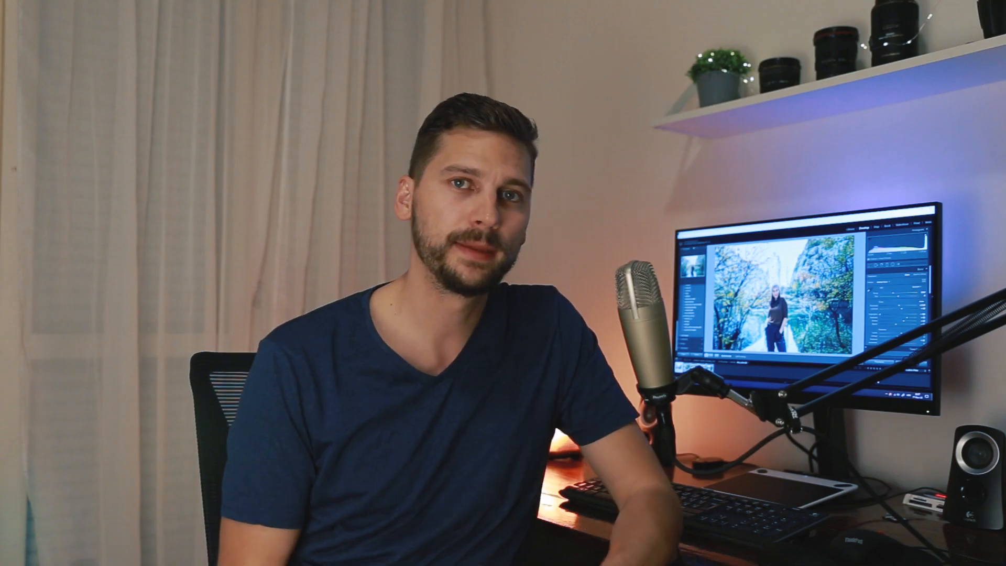